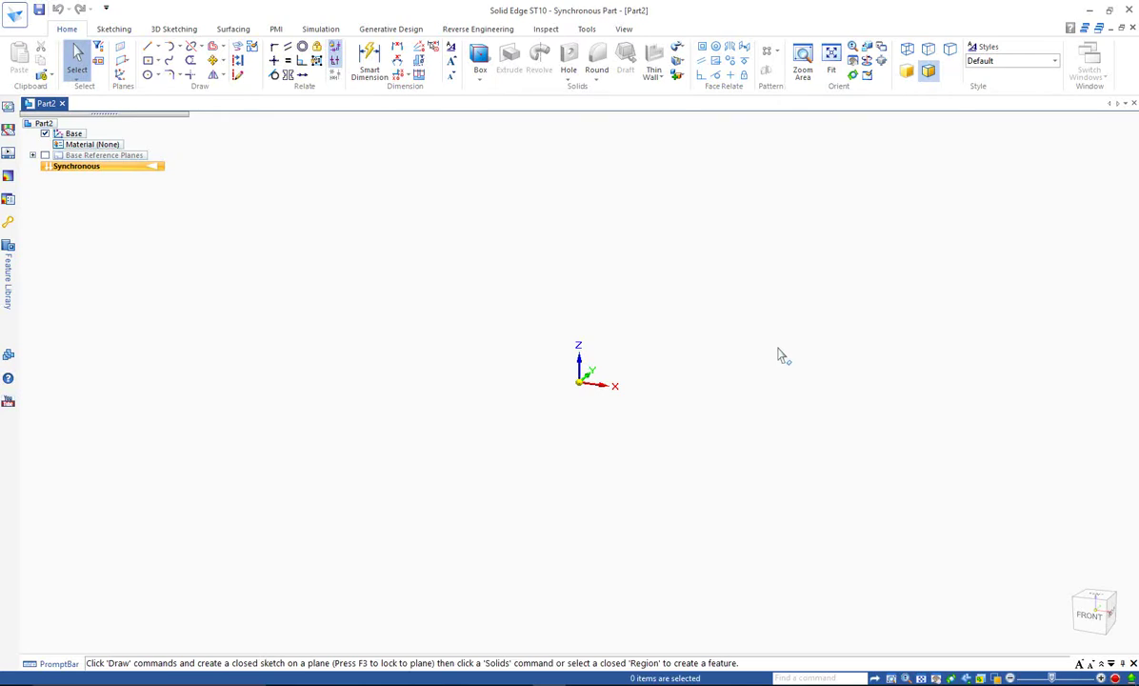
- Draw a 100 mm horizontal base line
left_click(144, 48)
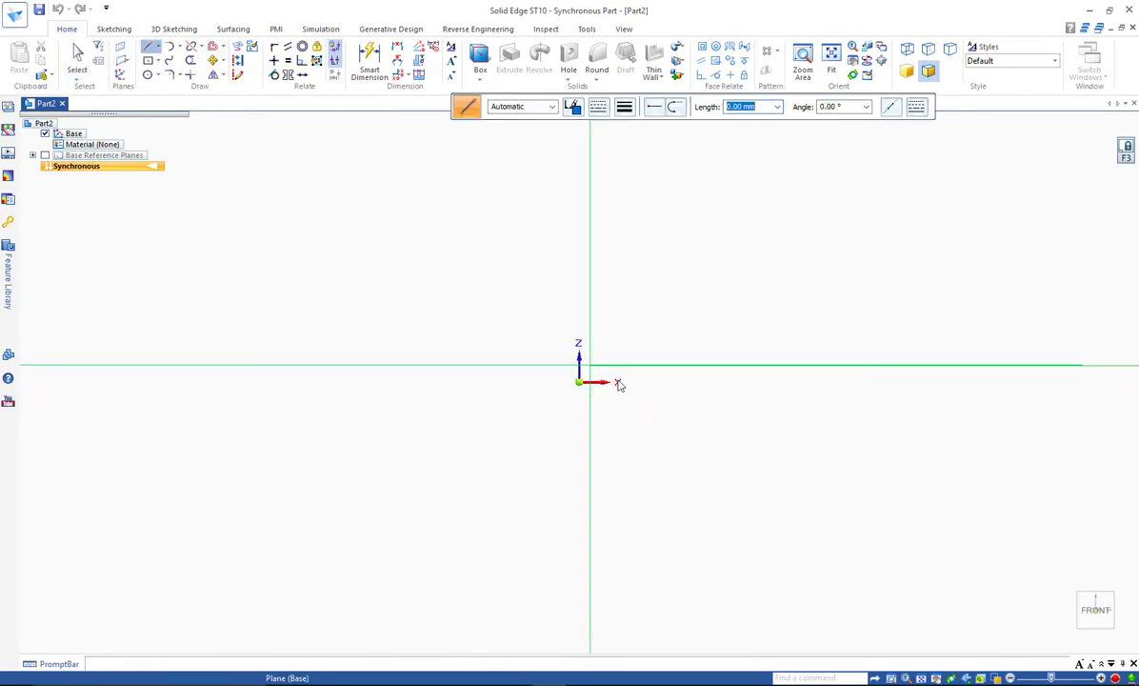
scroll(614, 383, "up", 4)
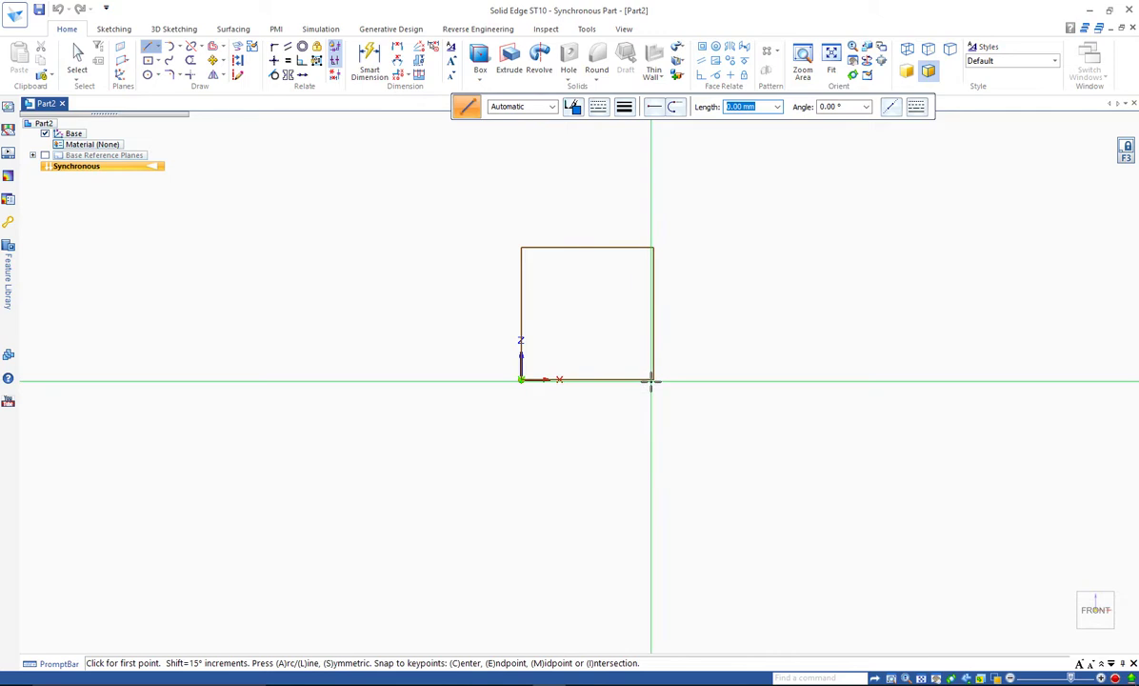
left_click(660, 449)
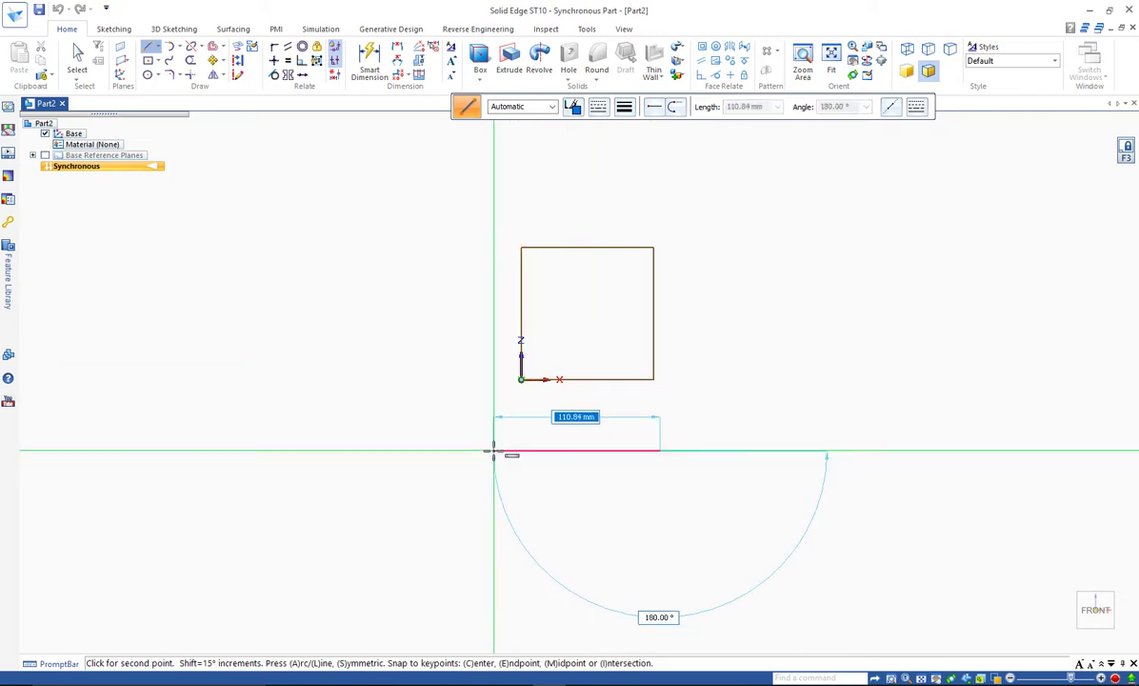
key("Return")
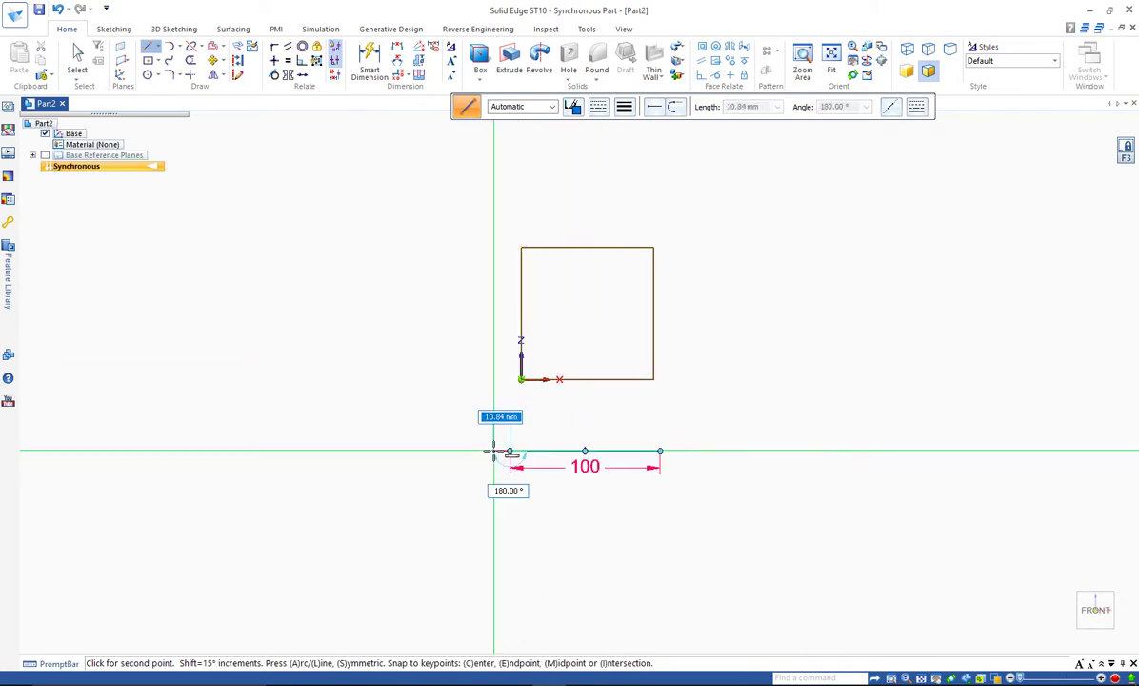
left_click(493, 452)
- Draw a 500 mm vertical line rising from the base line's midpoint
left_click(585, 450)
type("500")
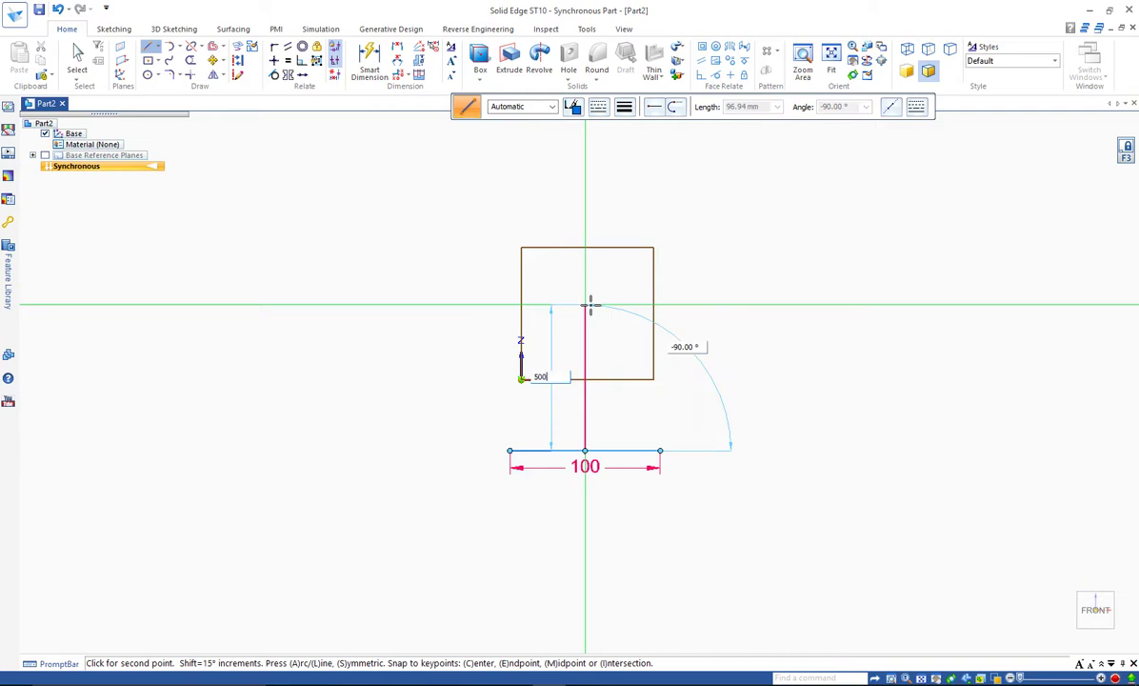
key("Return")
left_click(588, 307)
scroll(587, 306, "down", 3)
key("Escape")
scroll(576, 253, "up", 2)
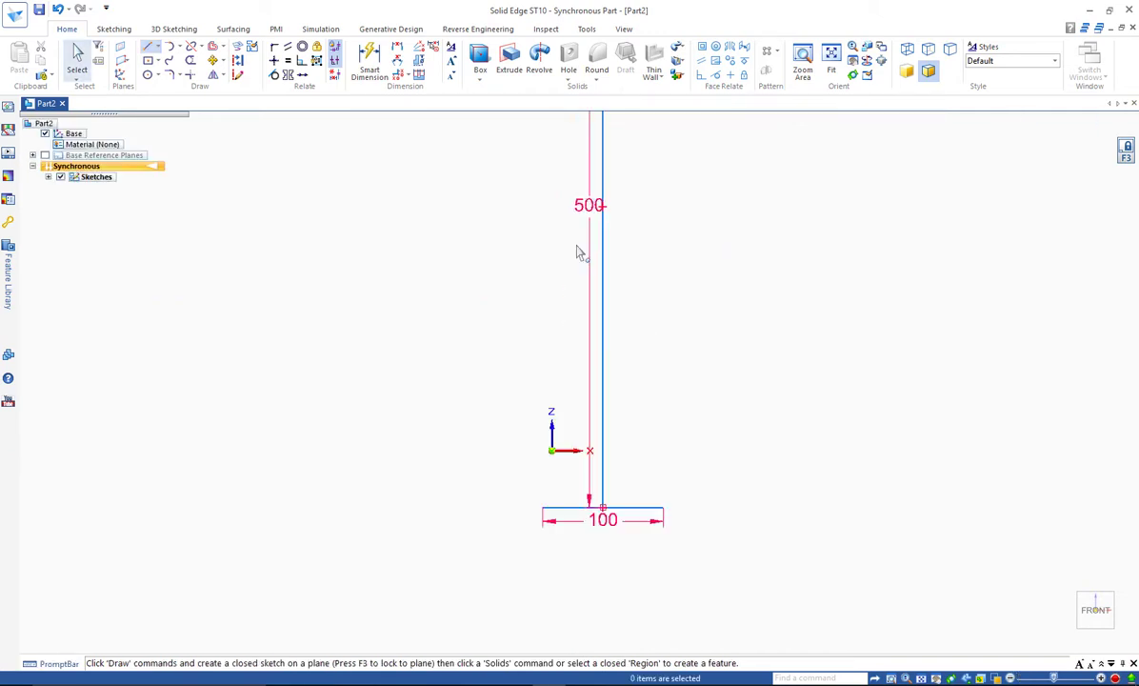
- Check the vertical line and the 100 dimension, then clear the selection
left_click(590, 235)
scroll(628, 496, "up", 3)
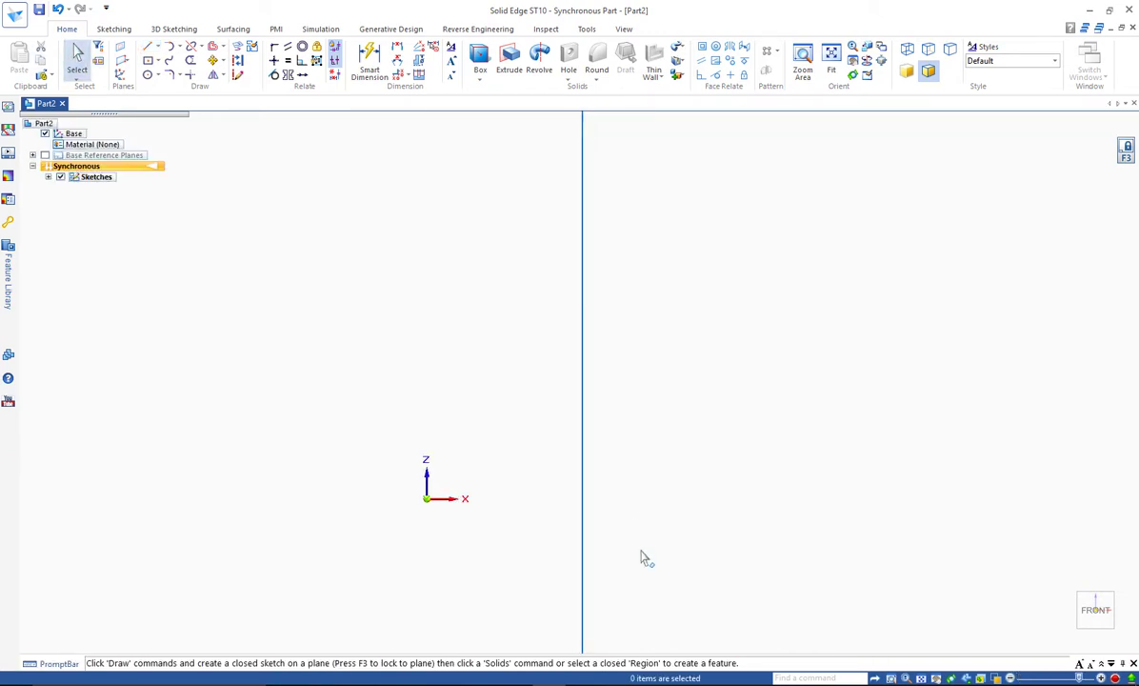
scroll(647, 600, "down", 2)
left_click(656, 557)
left_click(496, 541)
scroll(520, 490, "down", 2)
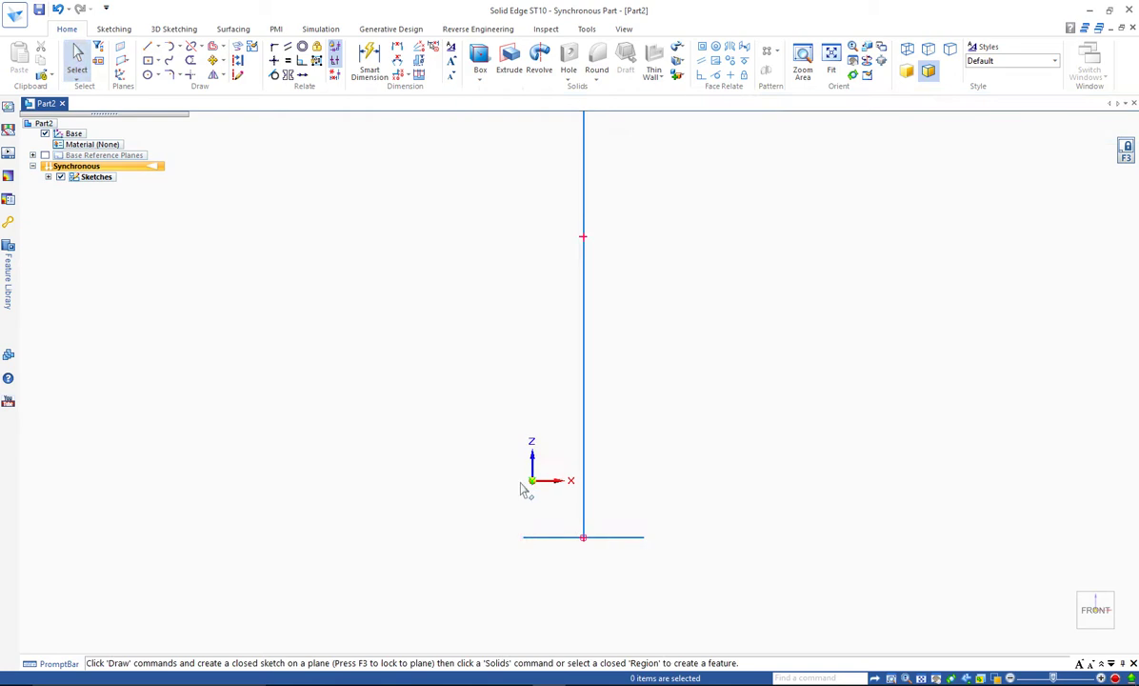
scroll(429, 315, "down", 2)
- Start a swept surface along the vertical line with the 100 mm line as section
left_click(233, 30)
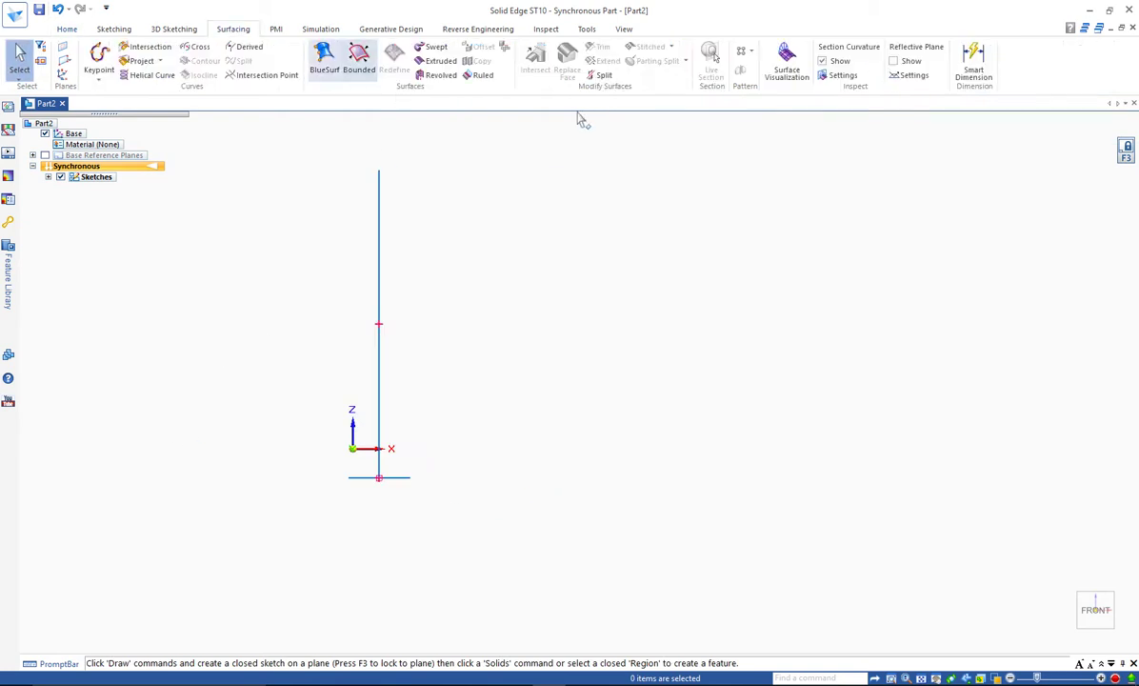
left_click(433, 50)
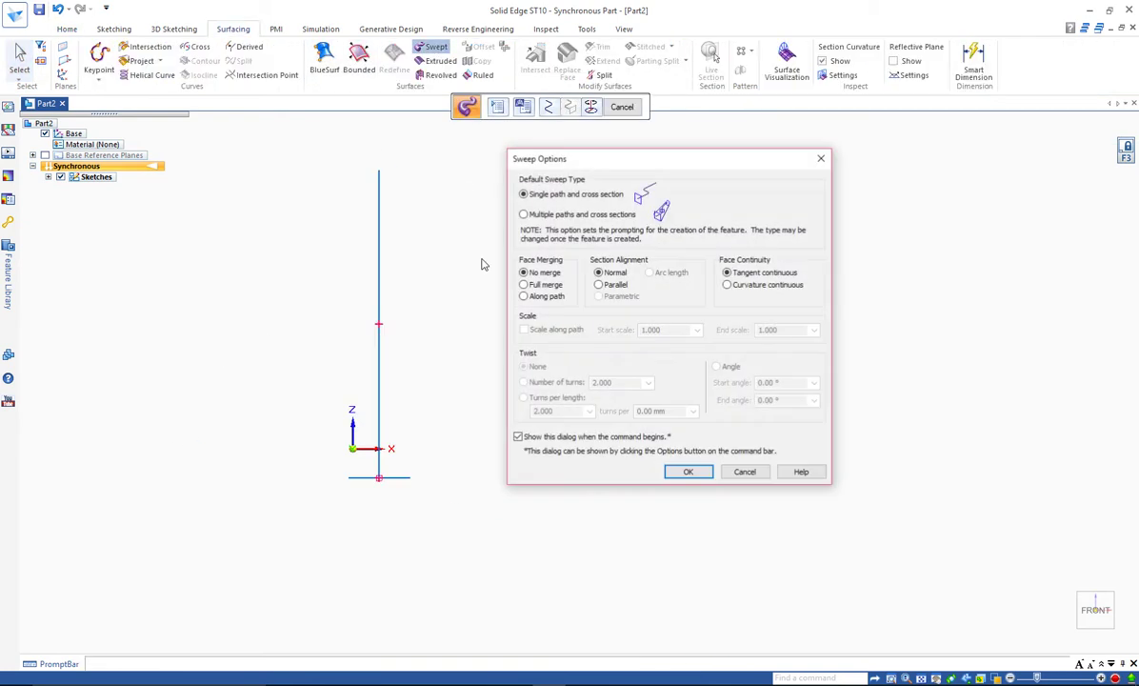
left_click(691, 475)
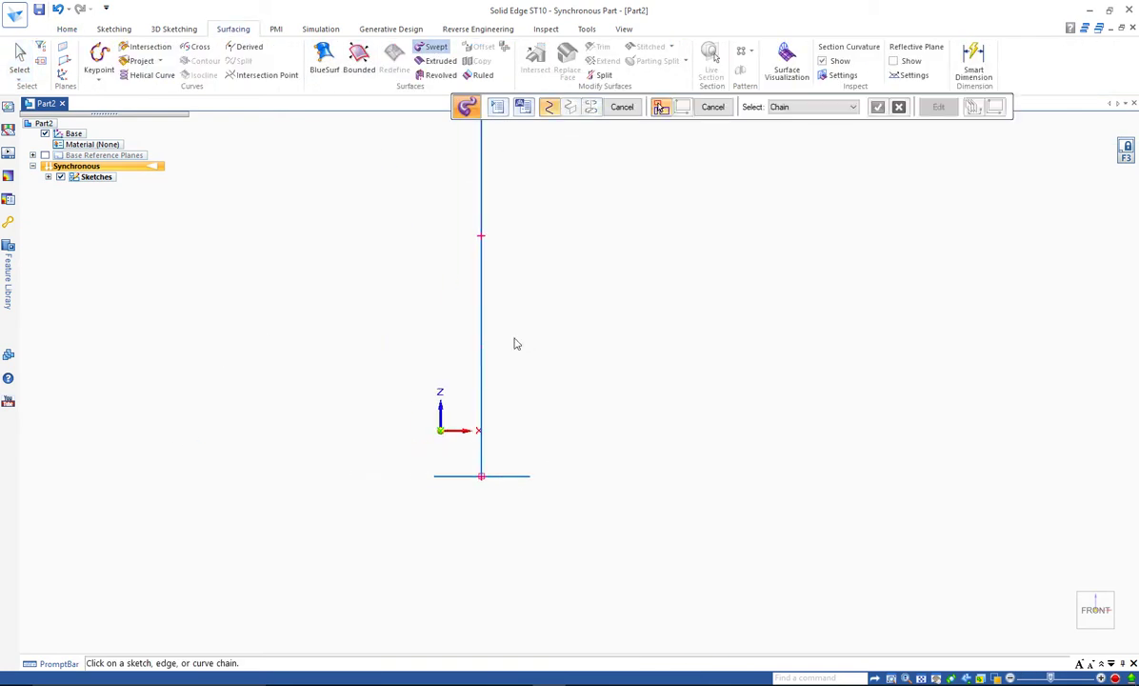
right_click(486, 507)
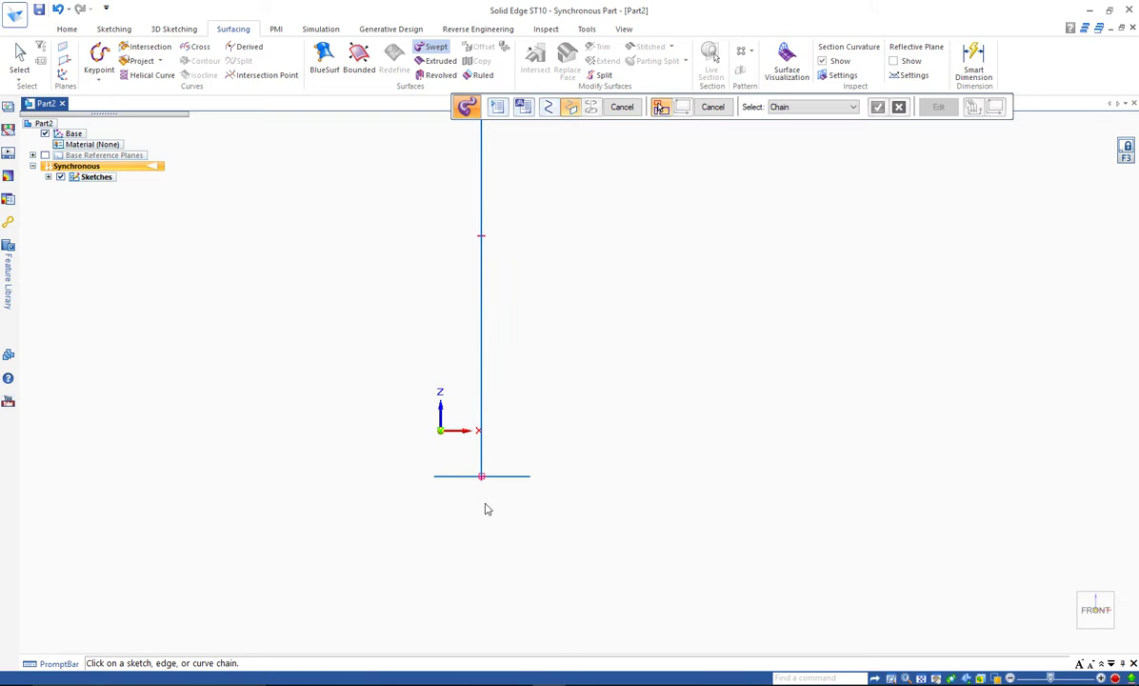
scroll(485, 502, "down", 1)
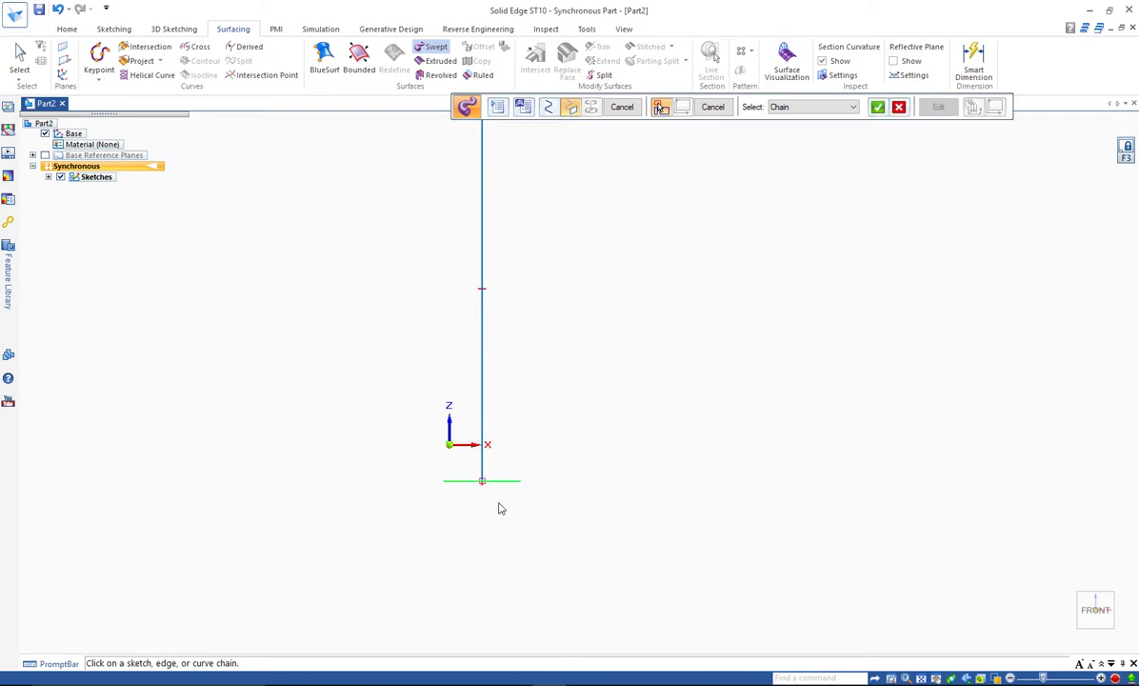
left_click(876, 107)
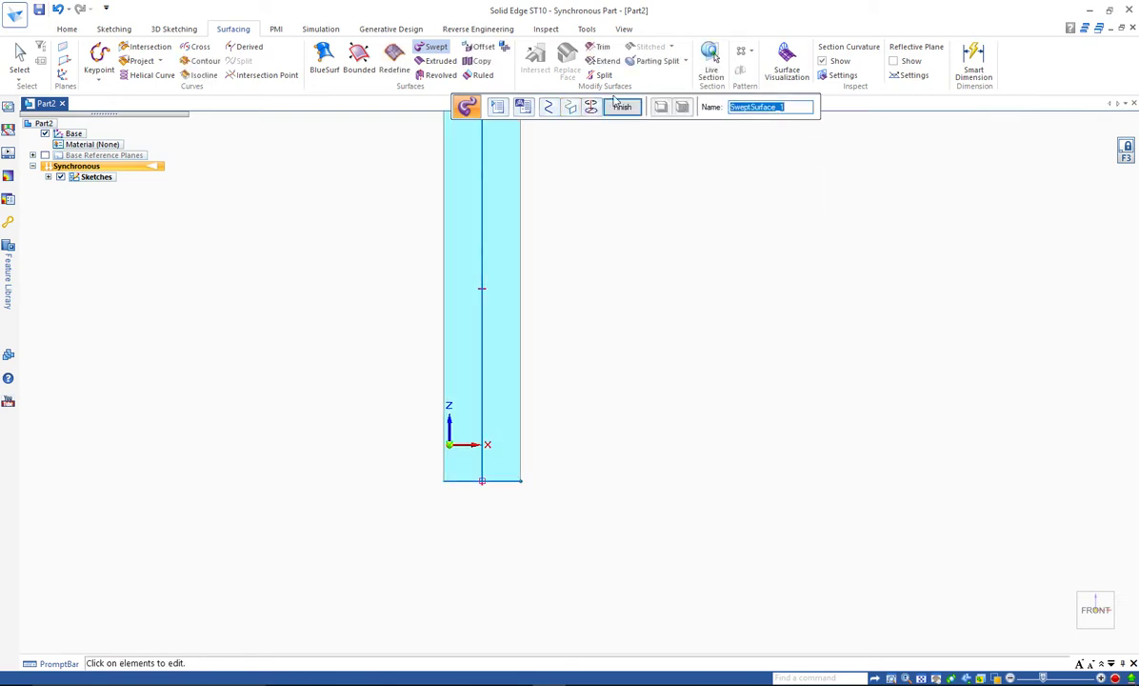
- Add a 2-turn twist to the sweep and finish Sweep 1
left_click(497, 107)
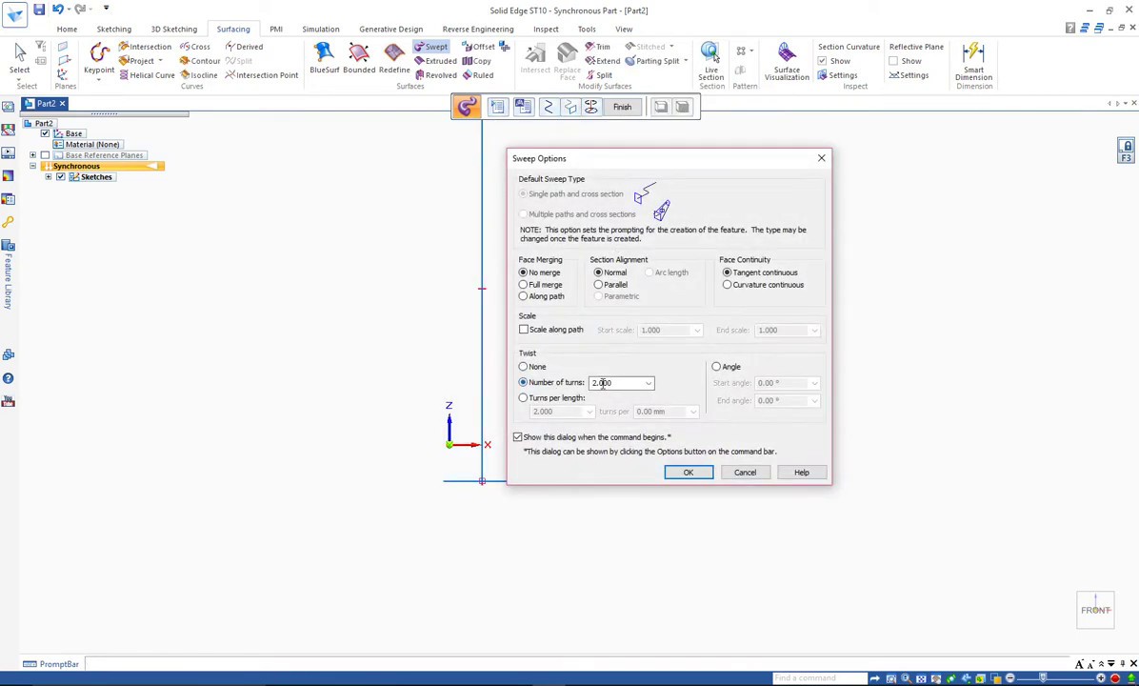
left_click(689, 472)
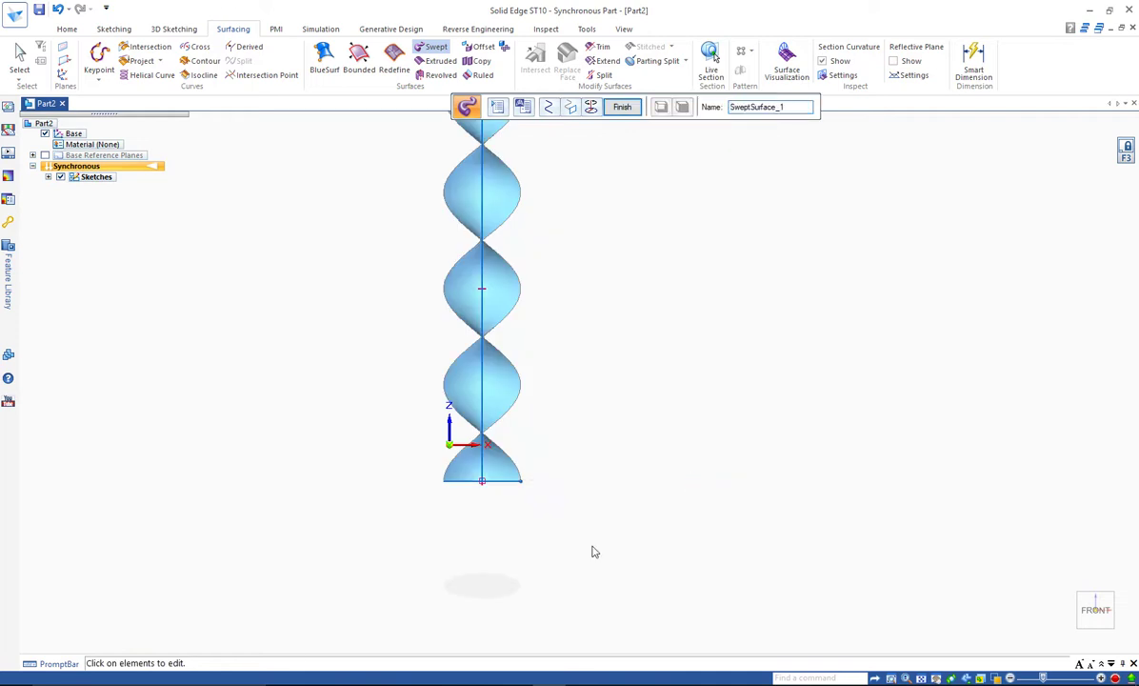
scroll(565, 521, "down", 2)
left_click(623, 106)
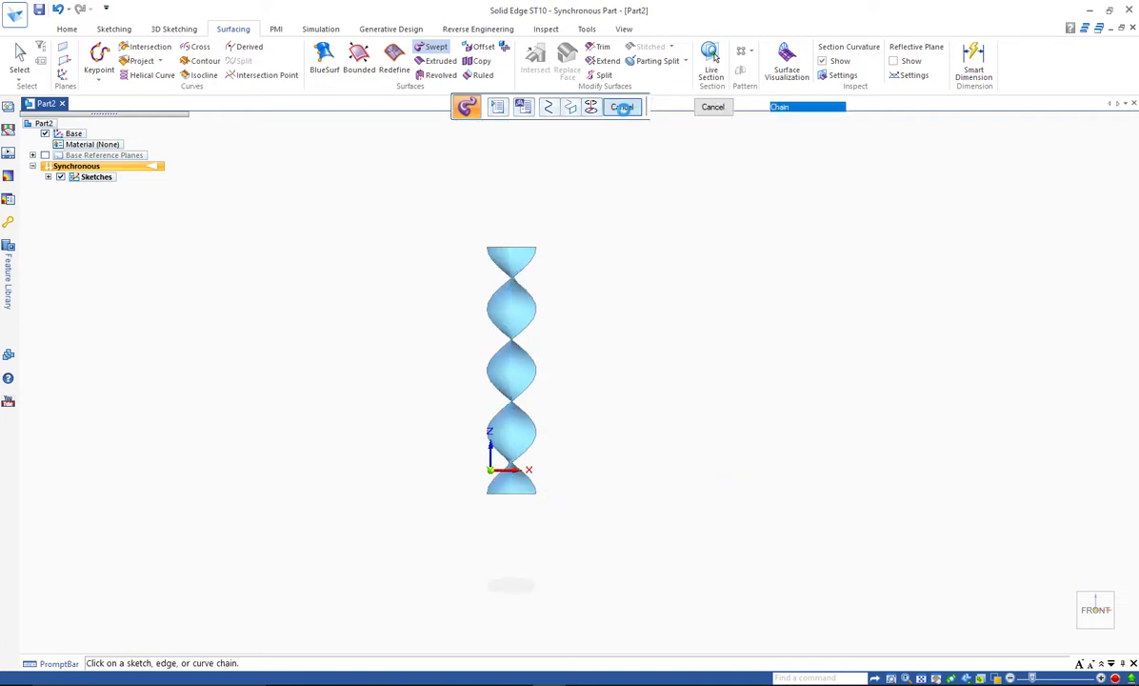
left_click(619, 107)
scroll(522, 369, "down", 2)
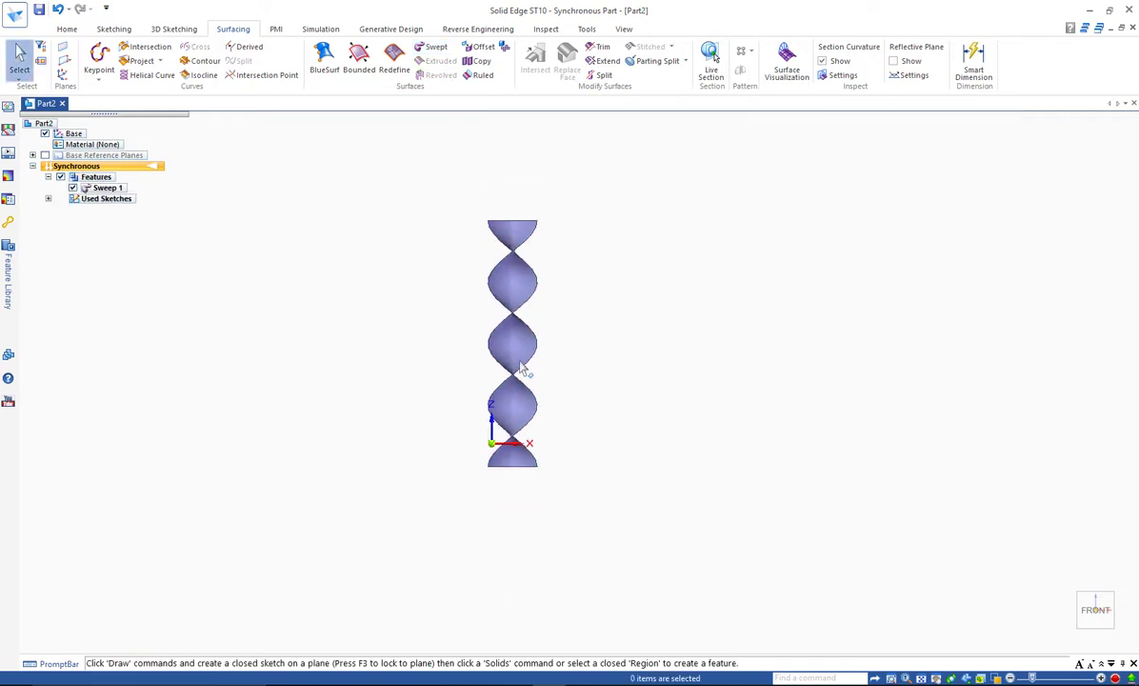
- Create Plane 4 normal to the sweep's bottom edge at its end
left_click(66, 29)
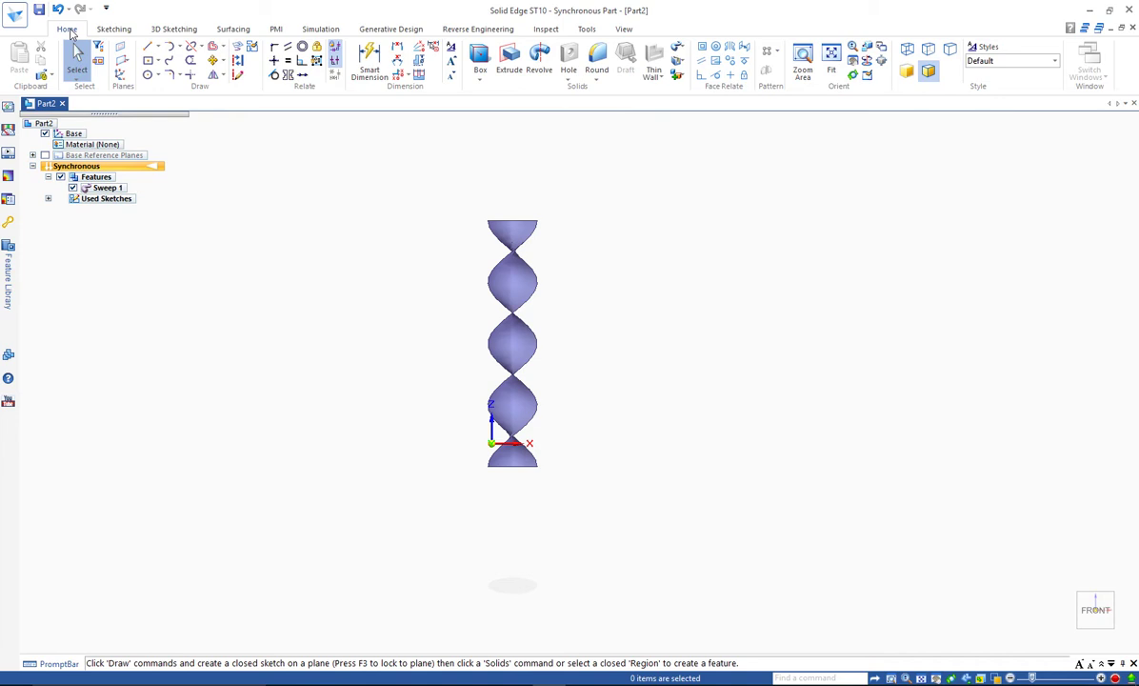
left_click(122, 65)
left_click(150, 76)
scroll(540, 474, "up", 3)
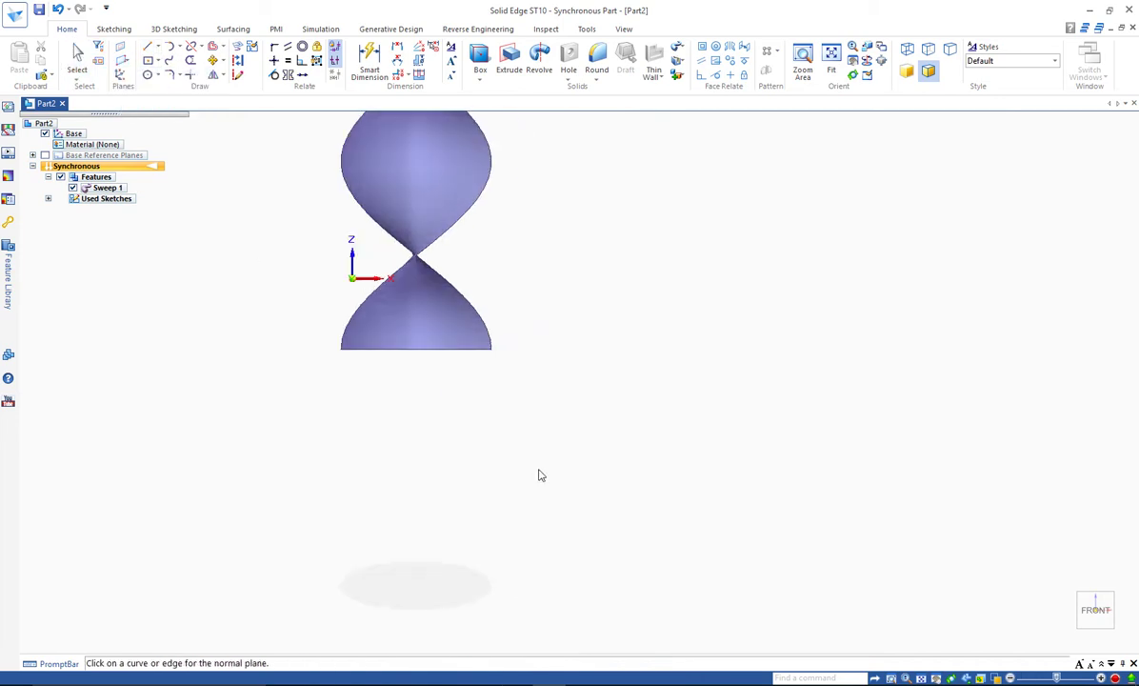
left_click(492, 347)
left_click(489, 380)
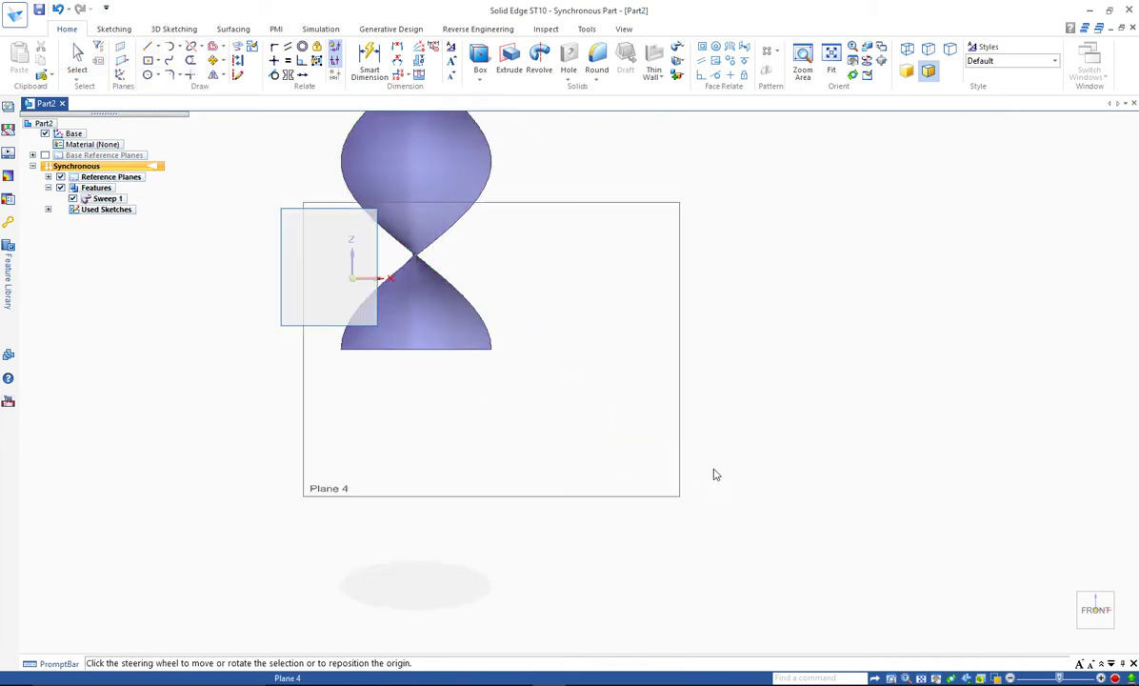
- Draw Ø12 circles on Plane 4 at both base-line ends, then delete Plane 4
left_click(148, 74)
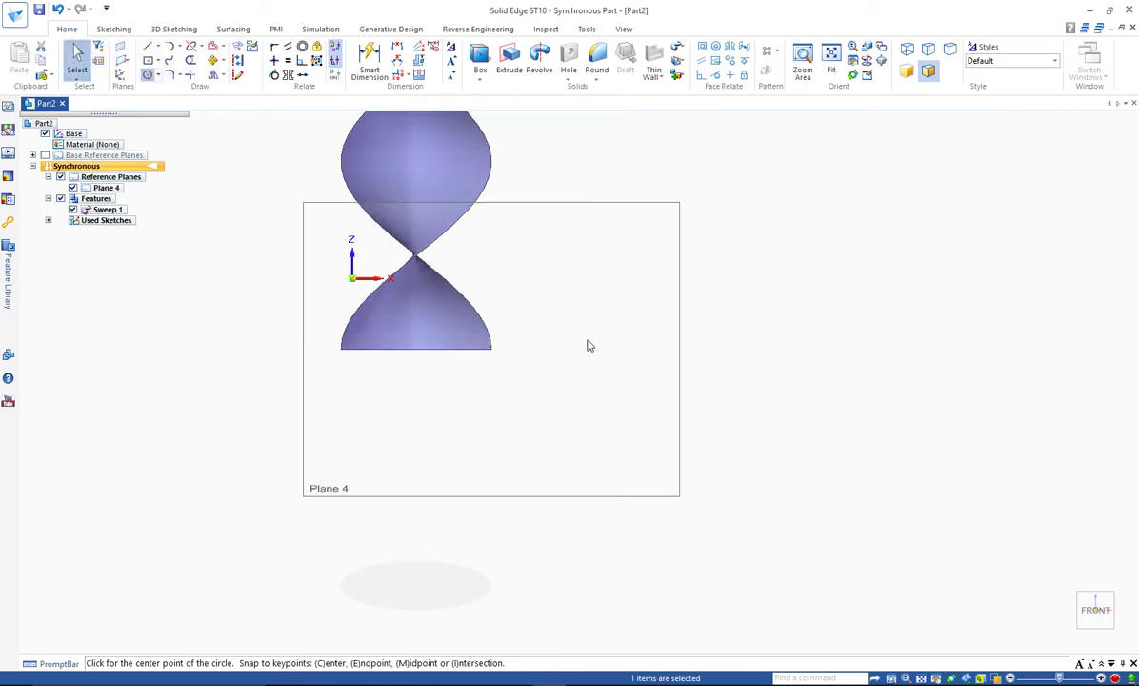
left_click(656, 317)
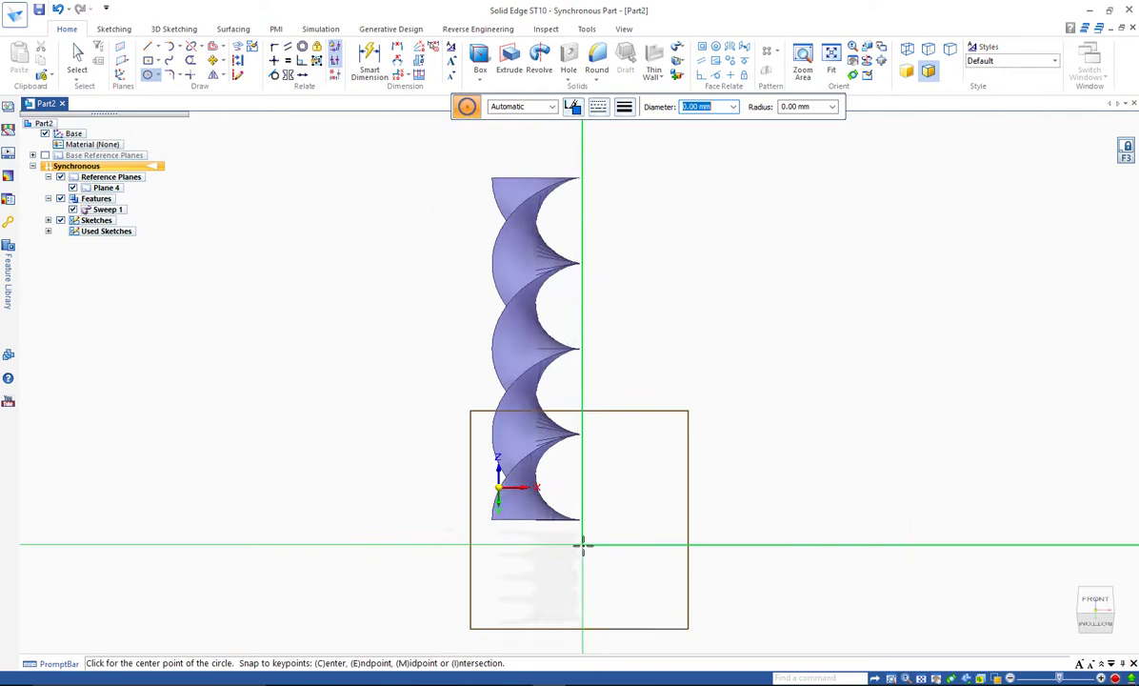
left_click(570, 476)
type("12")
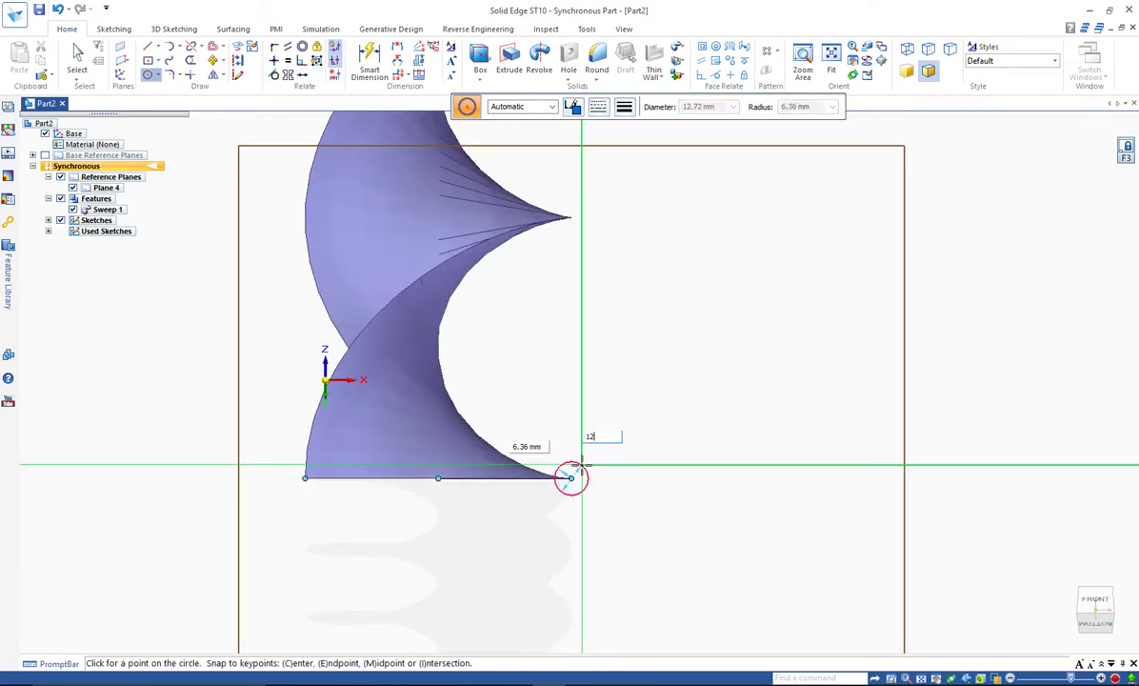
key("Return")
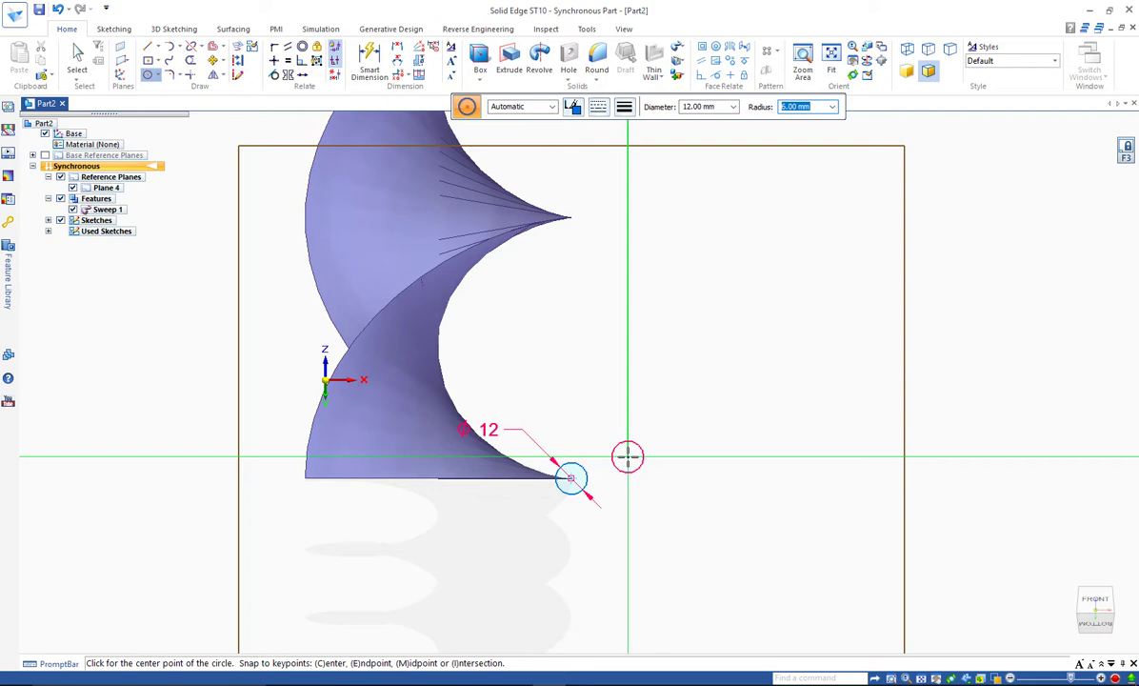
left_click(304, 478)
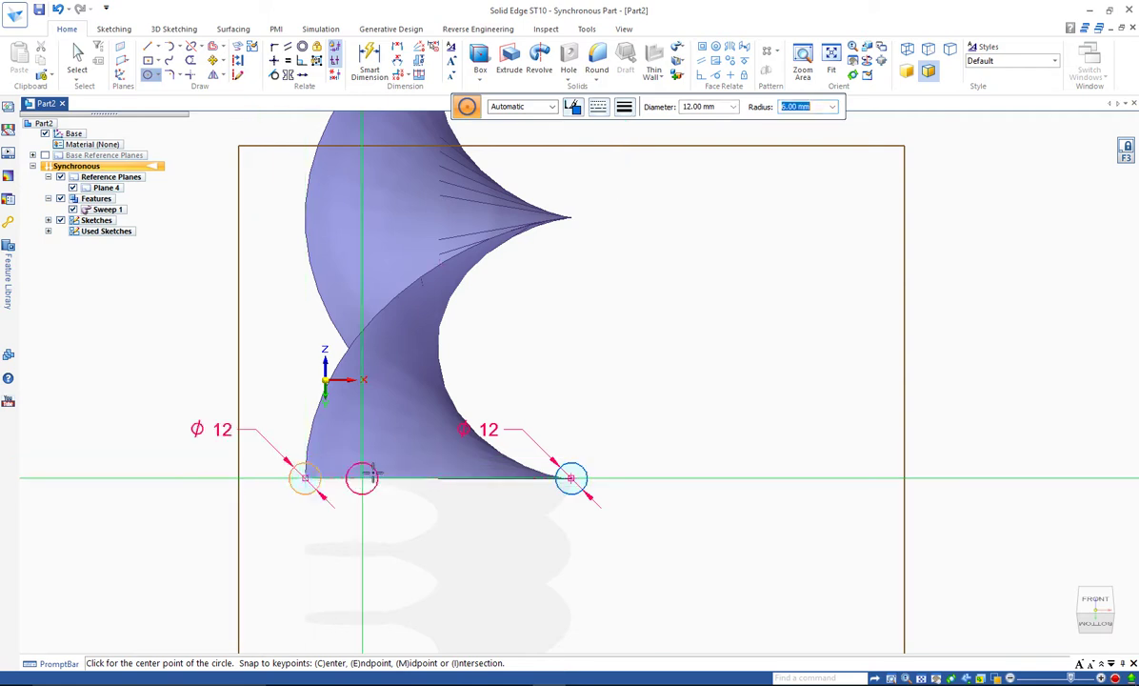
key("Escape")
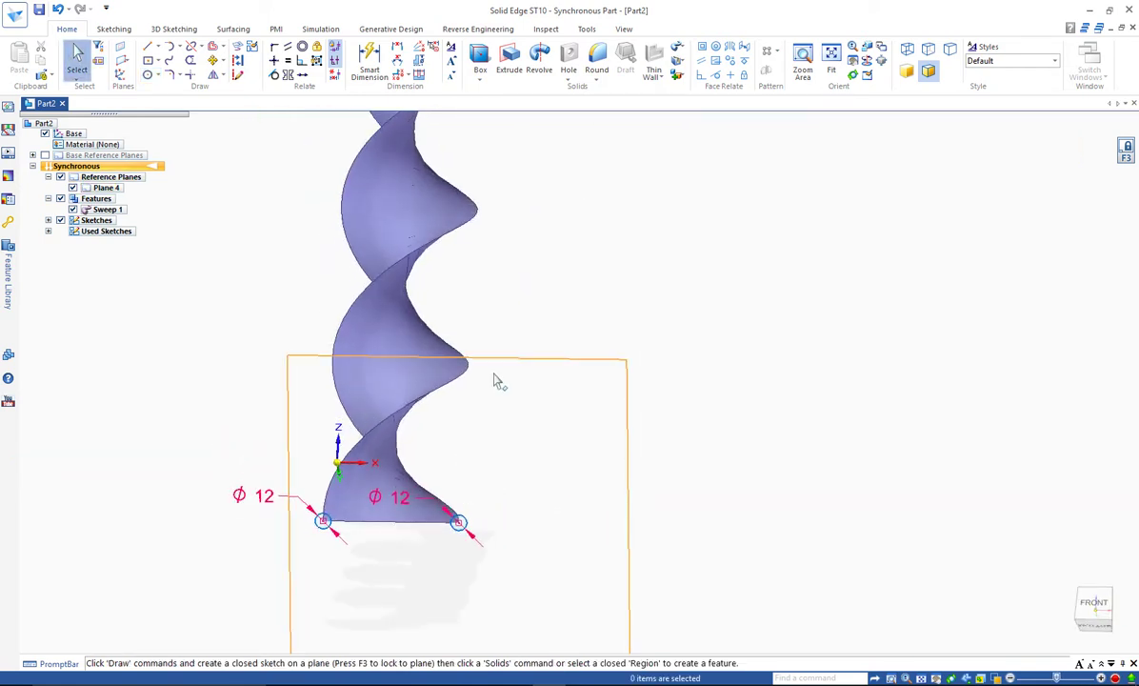
left_click(495, 381)
key("Delete")
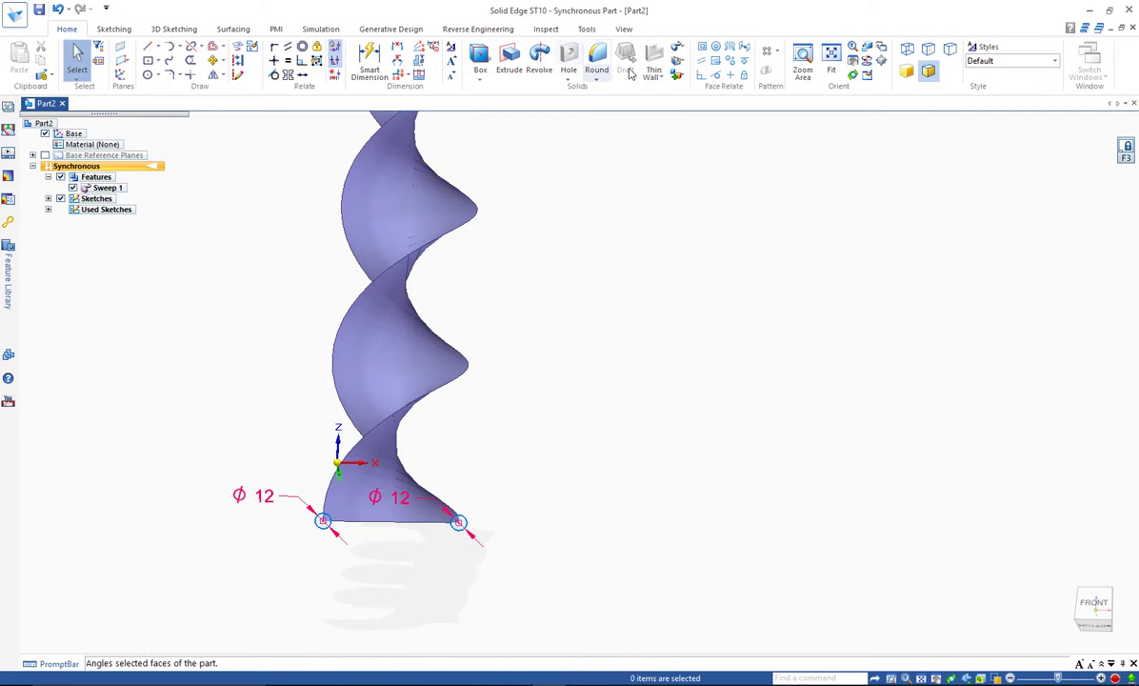
- Sweep a Ø12 tube along the first helical edge using the right circle as section
left_click(677, 55)
left_click(700, 60)
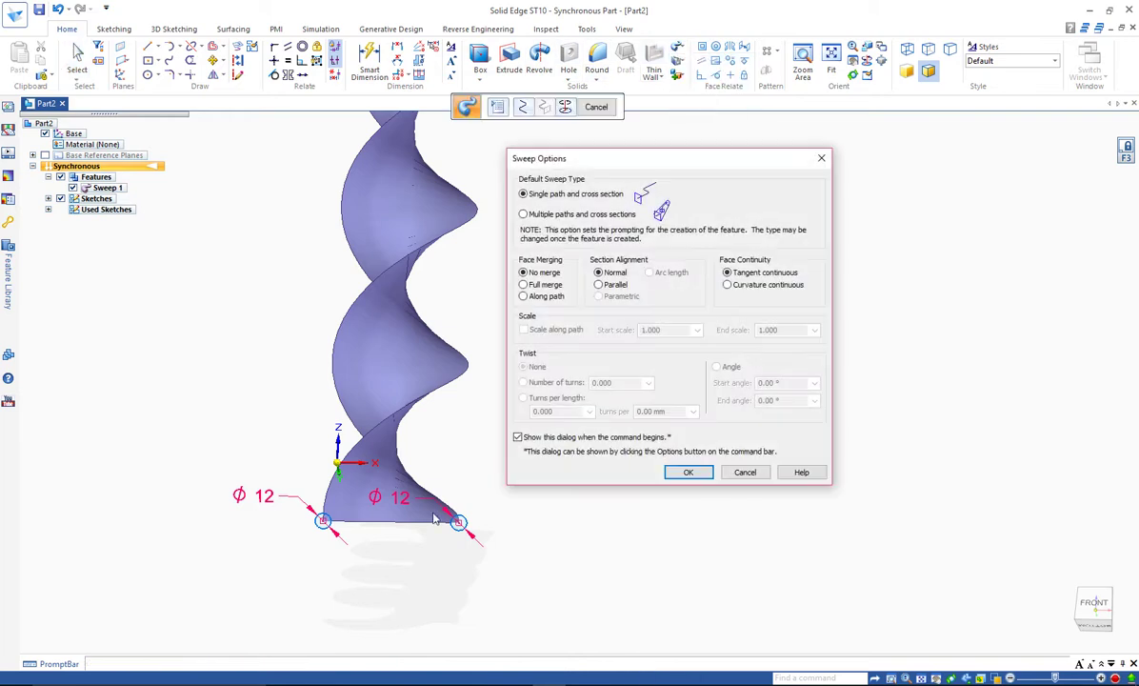
left_click(667, 472)
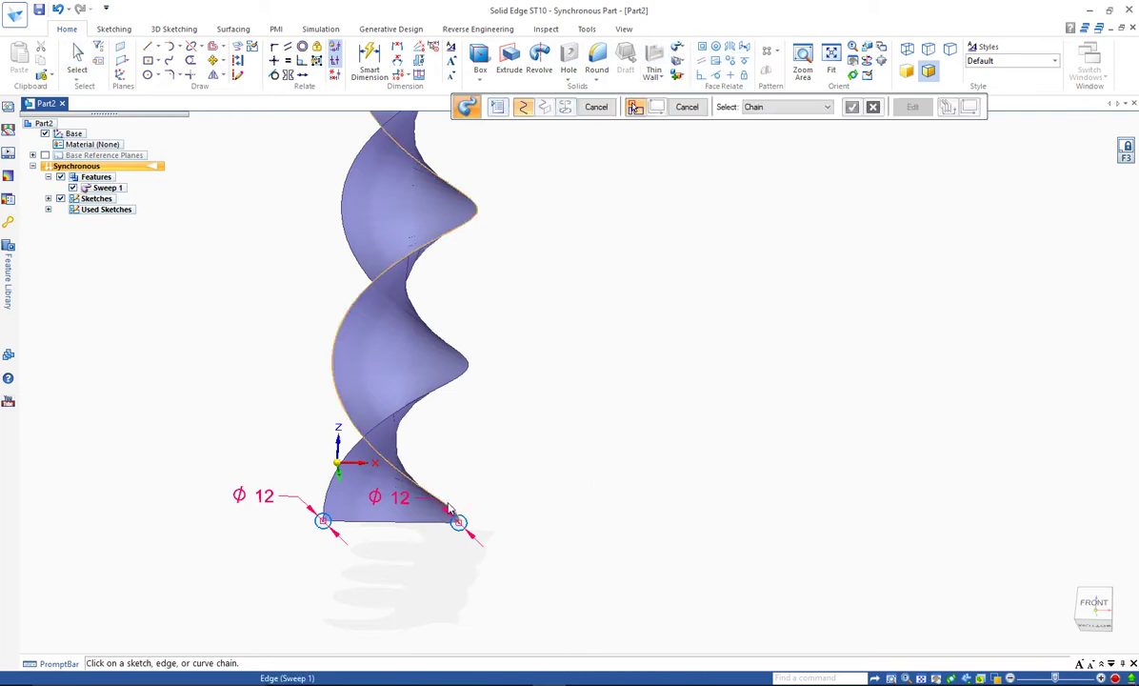
left_click(490, 501)
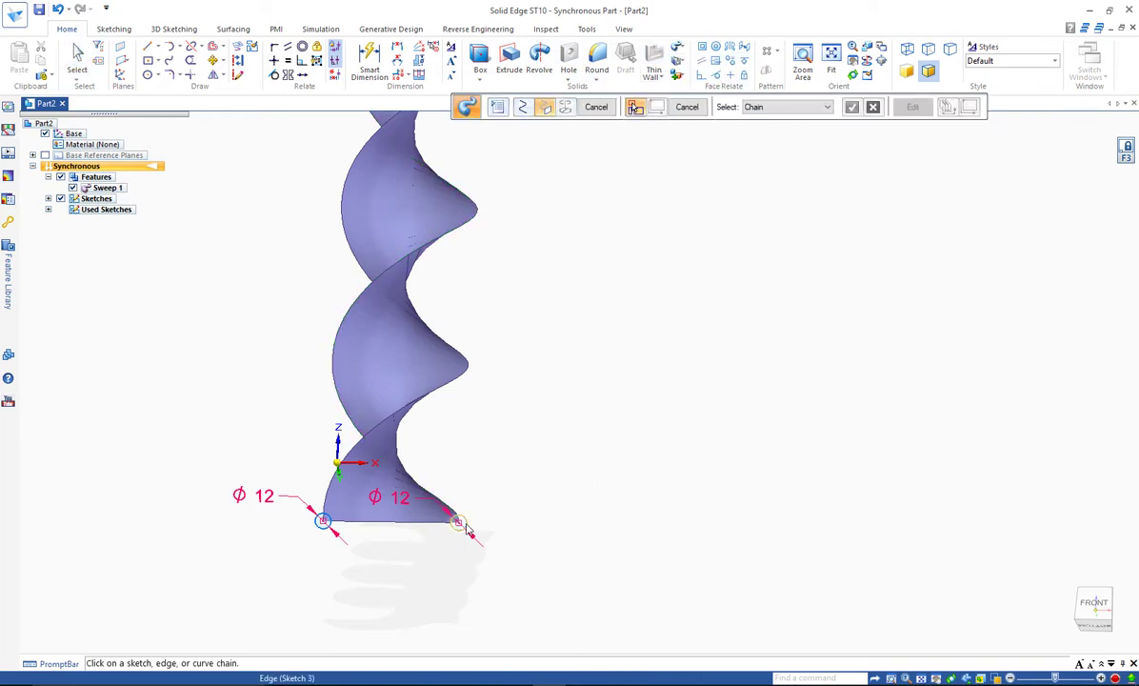
left_click(497, 501)
key("Return")
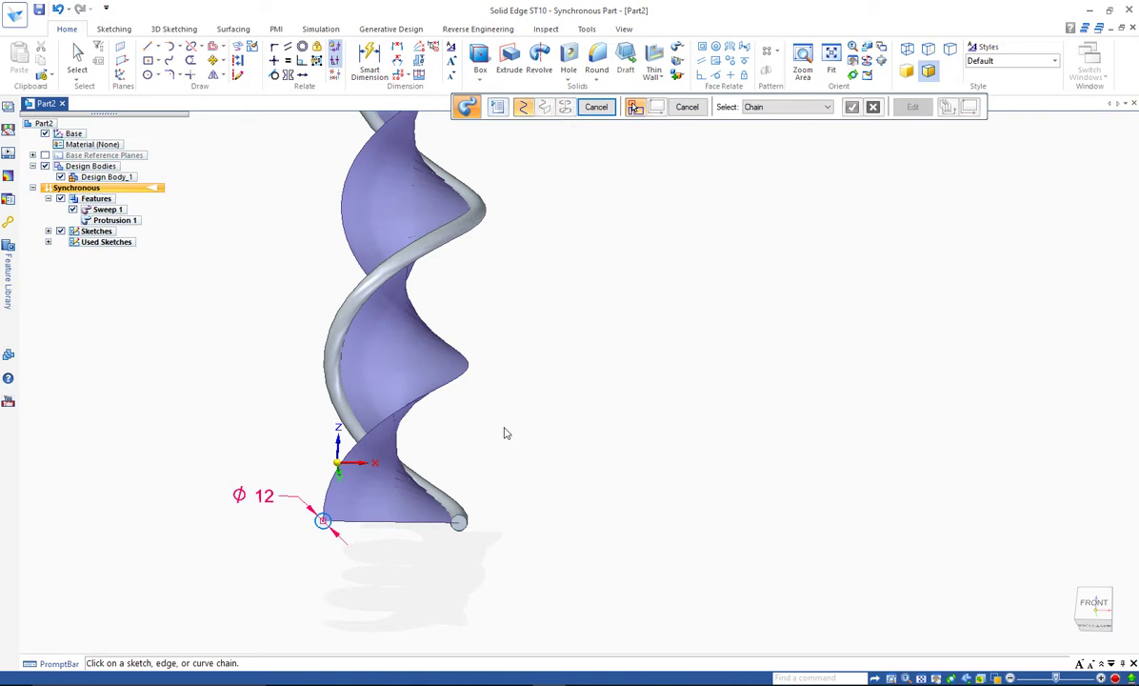
- Sweep a second tube along the other helical edge and orbit to inspect the lower end
left_click(329, 476)
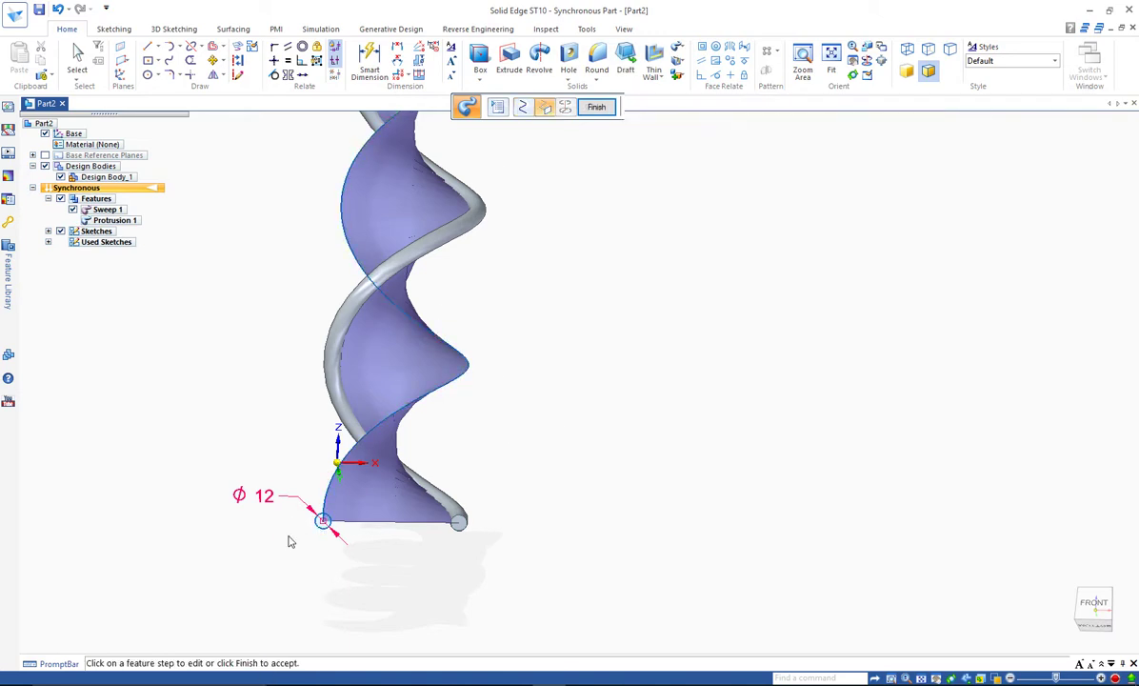
left_click(596, 107)
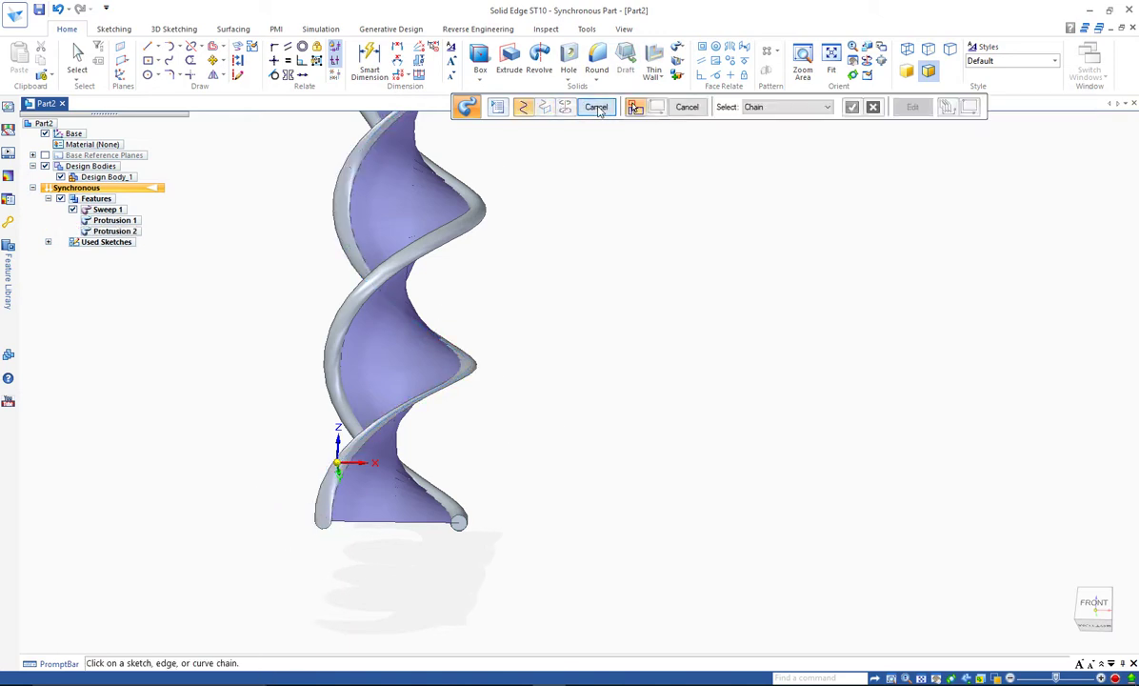
mouse_move(548, 347)
middle_mouse_down()
mouse_move(520, 445)
mouse_move(549, 447)
mouse_move(554, 475)
mouse_move(641, 355)
mouse_move(712, 457)
mouse_move(536, 296)
mouse_move(600, 388)
mouse_move(538, 520)
mouse_move(648, 628)
mouse_move(453, 641)
middle_mouse_up()
scroll(618, 620, "up", 5)
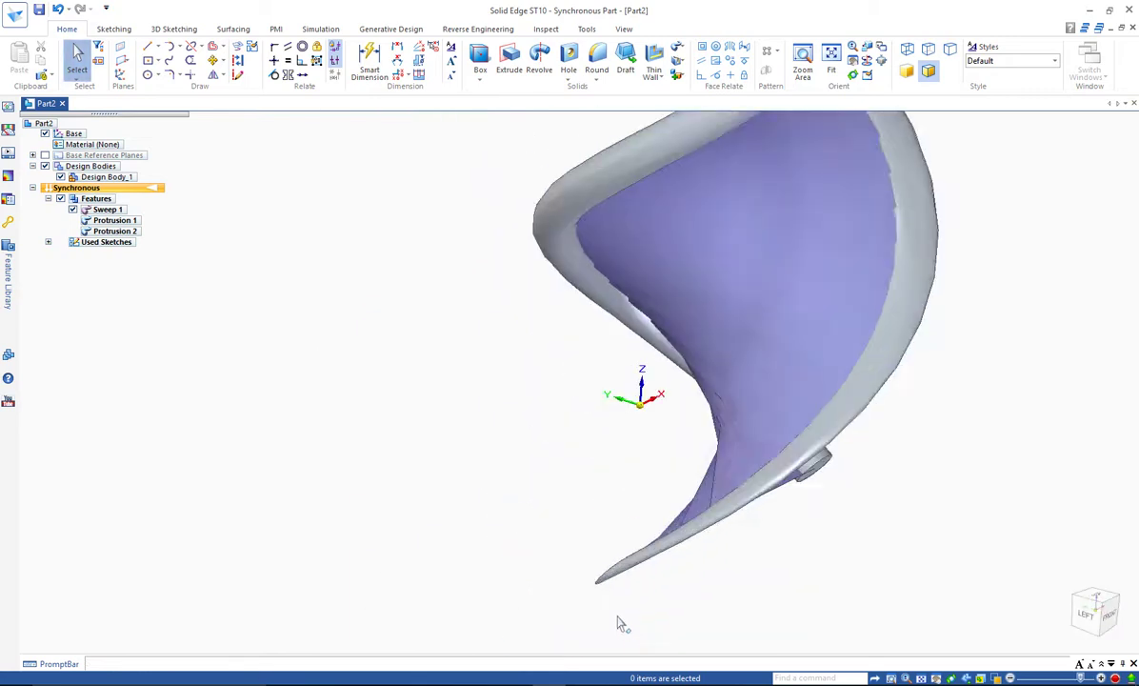
scroll(618, 582, "up", 3)
middle_click_drag(618, 582, 656, 592)
scroll(600, 602, "down", 5)
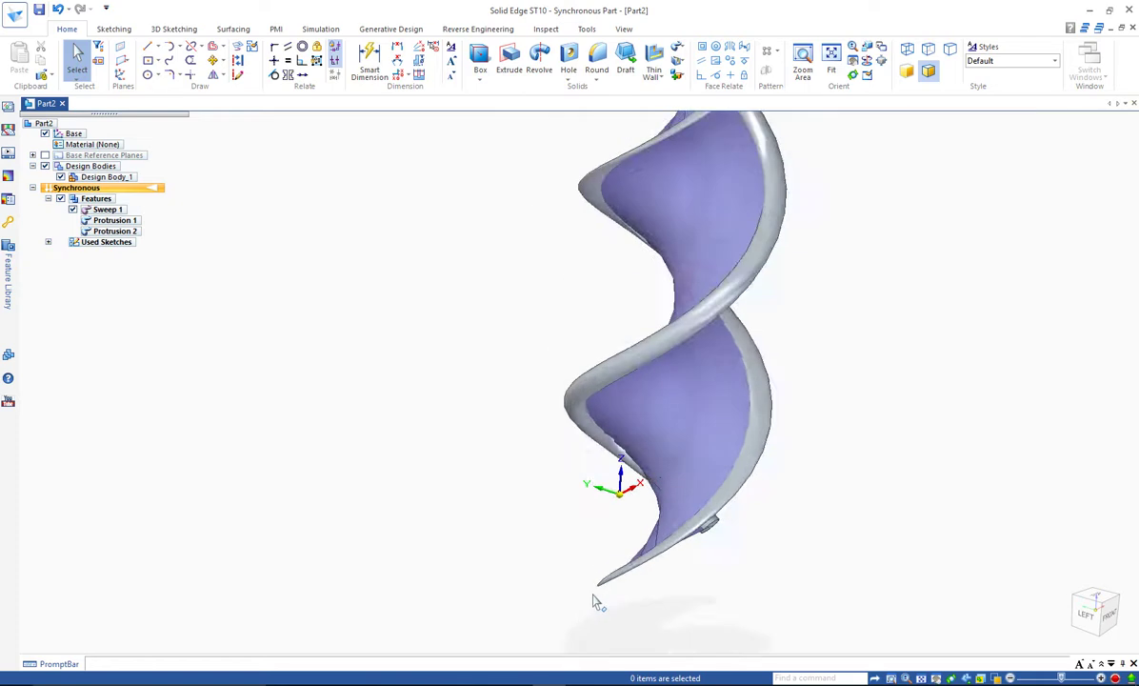
- Undo the second swept tube
key("ctrl+z")
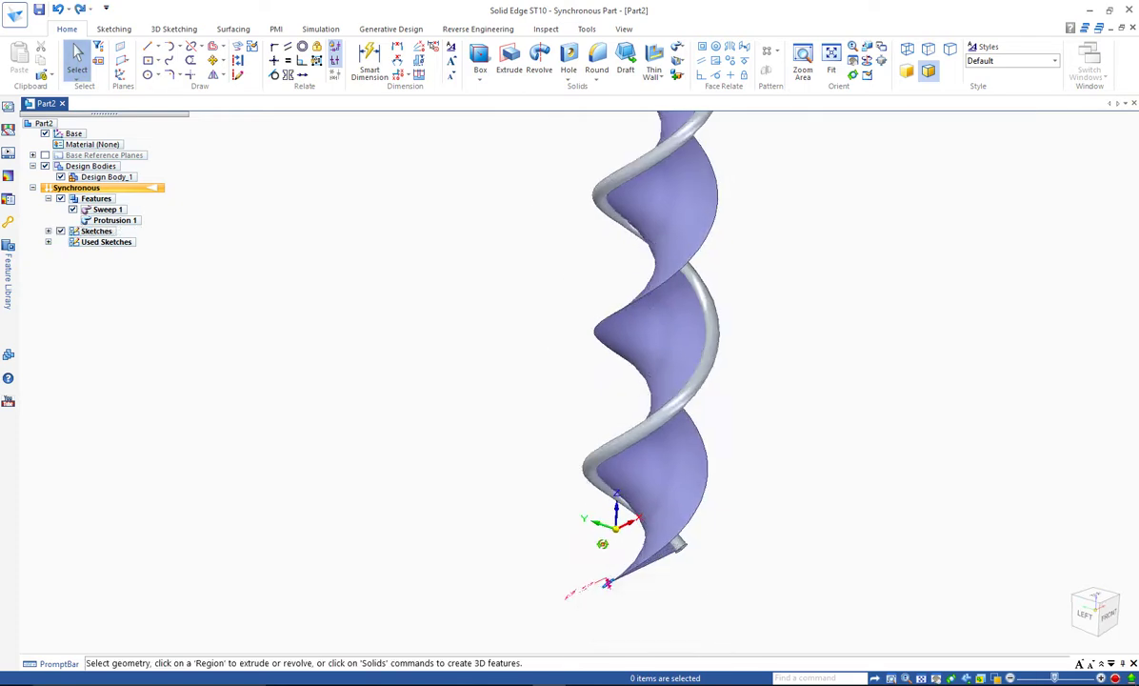
scroll(600, 631, "up", 3)
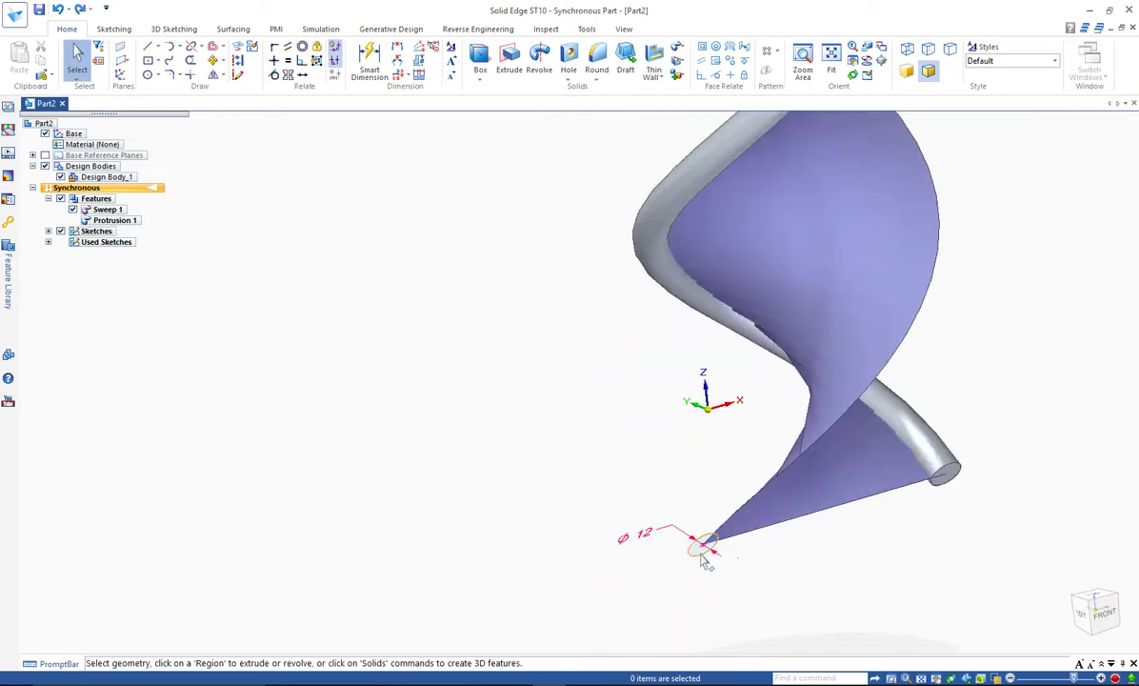
scroll(701, 560, "up", 3)
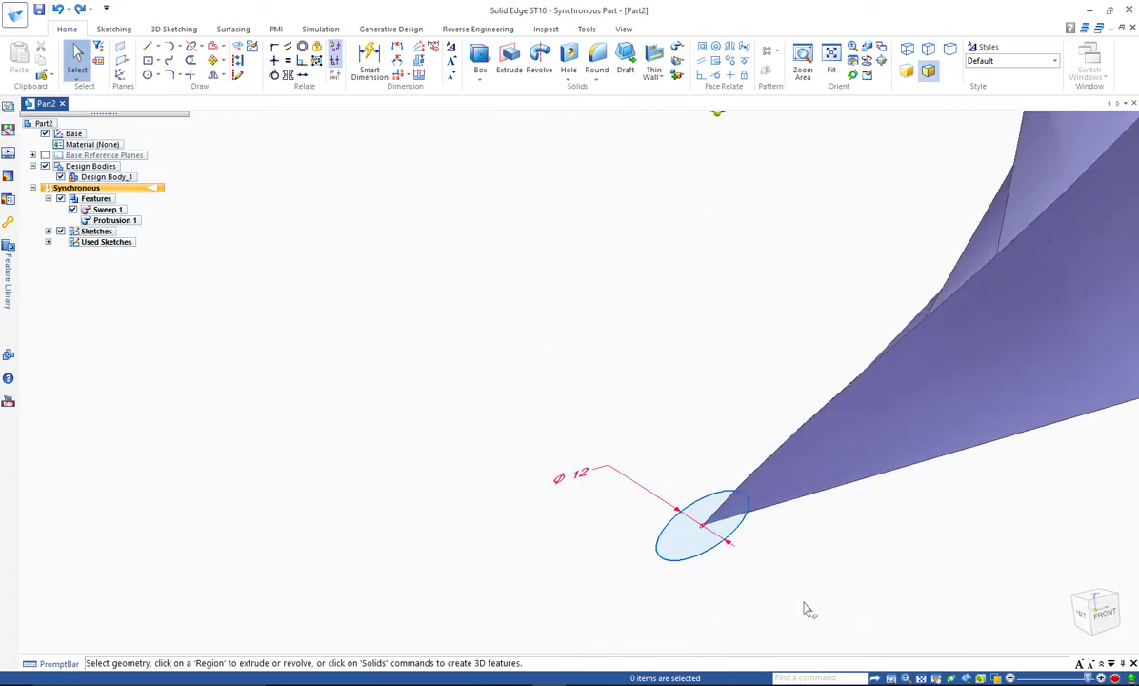
- Delete the leftover Ø12 profile sketch and begin a Normal to Curve plane
left_click(687, 558)
key("Delete")
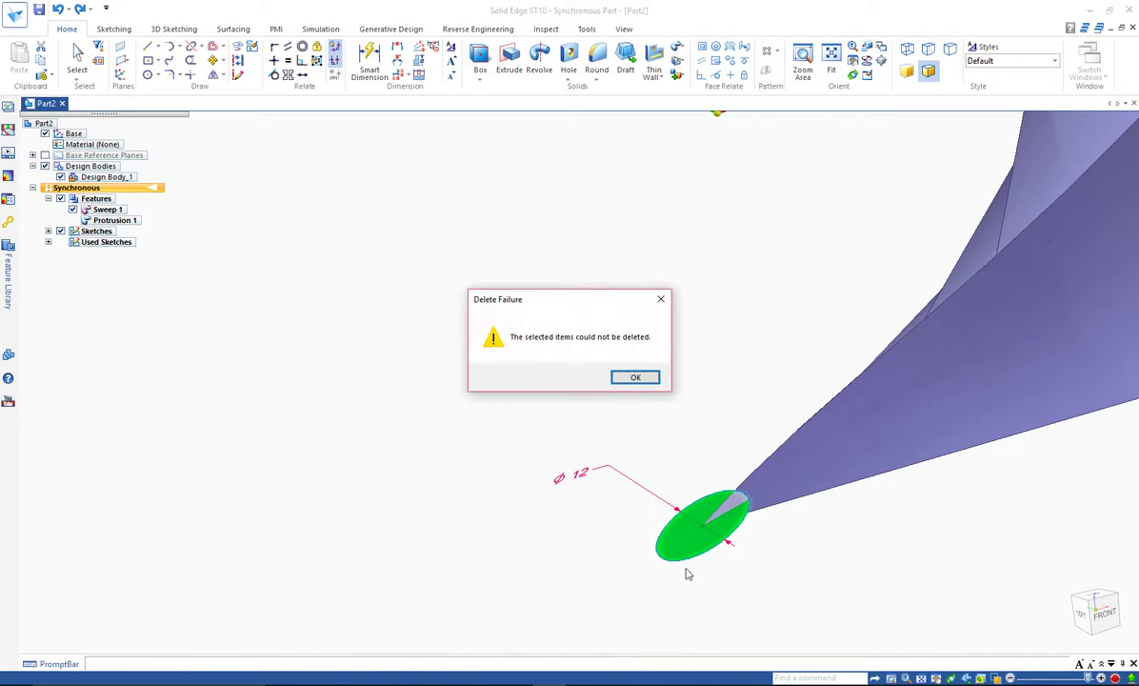
key("Return")
left_click(696, 569)
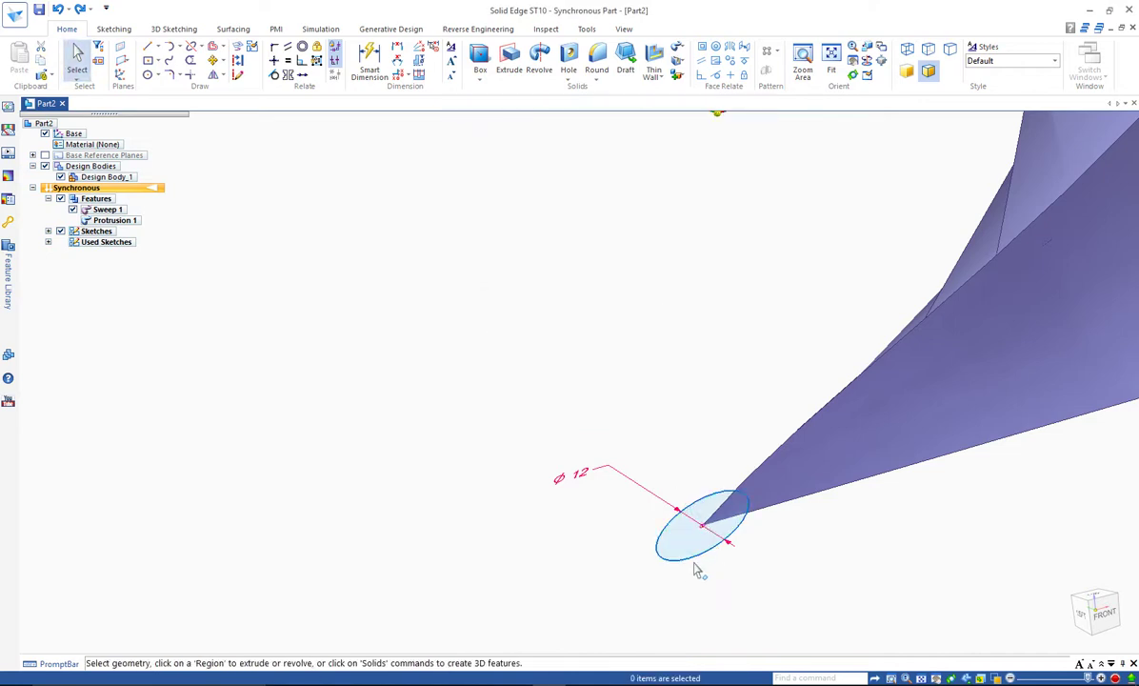
left_click(688, 562)
key("Delete")
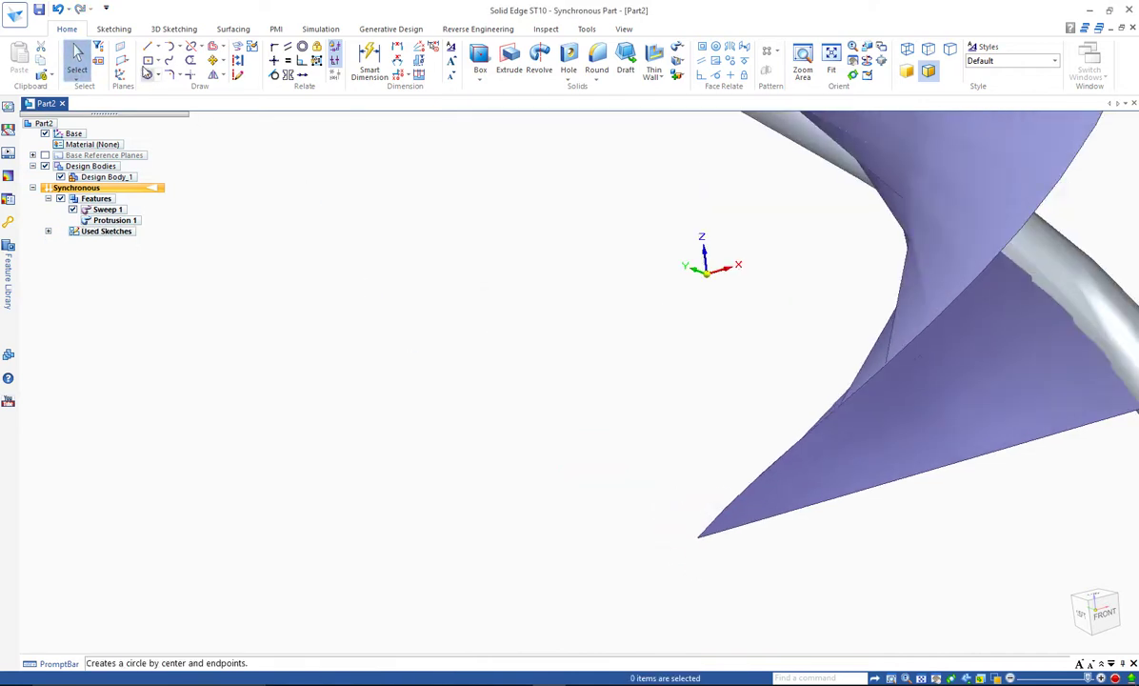
left_click(122, 60)
left_click(171, 74)
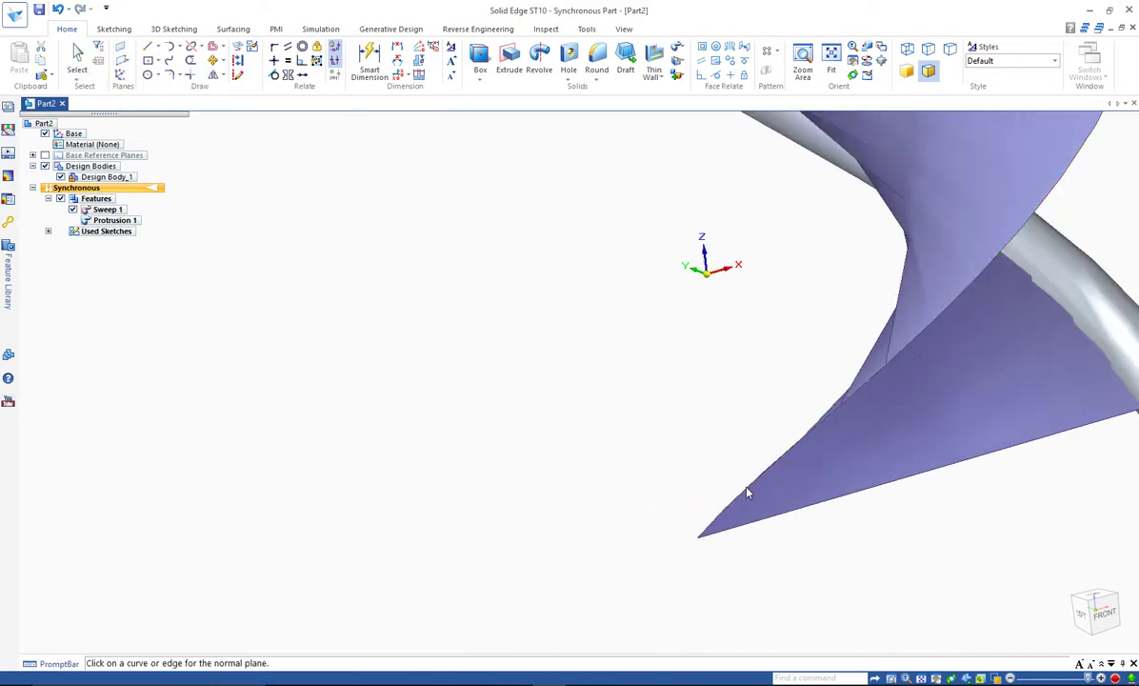
- Create Plane 5 normal to the helix edge at its lower end
left_click(695, 535)
left_click(670, 562)
key("ctrl+f")
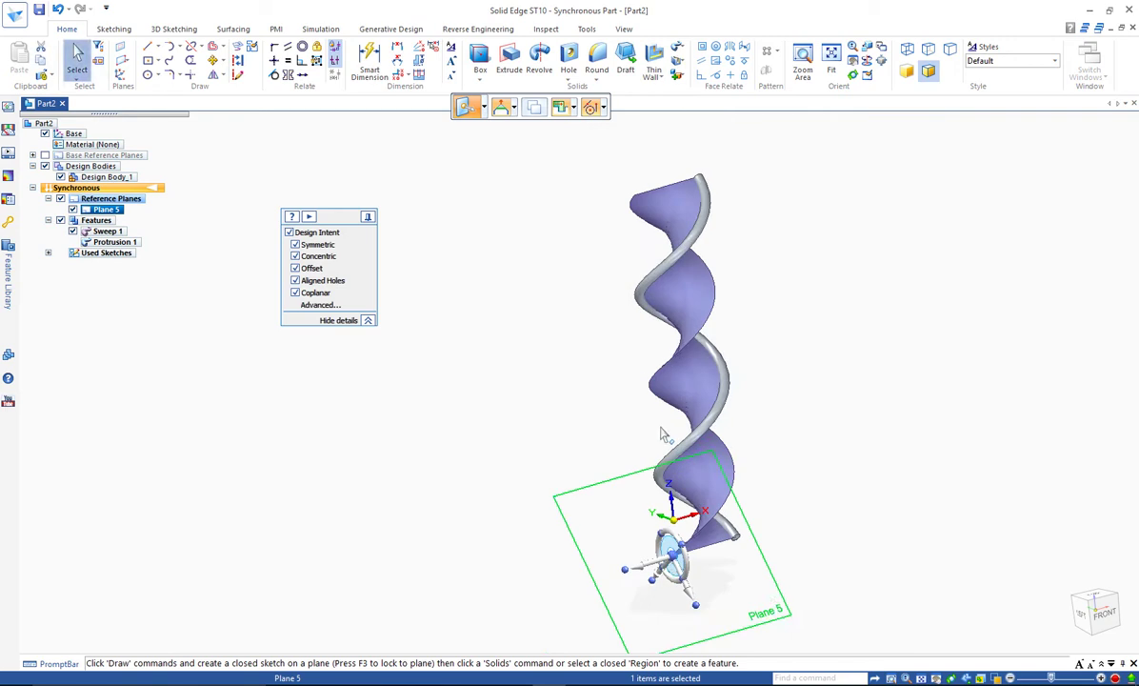
- Draw a 12 mm diameter circle on Plane 5 centred on the curve end
left_click(148, 74)
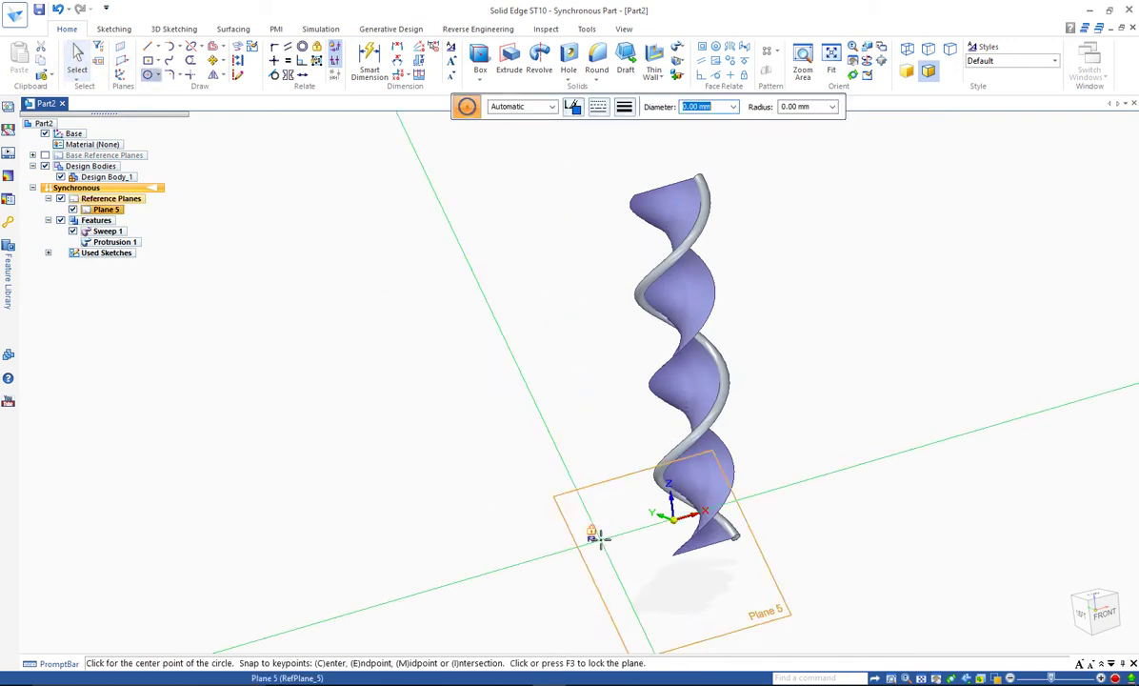
key("F3")
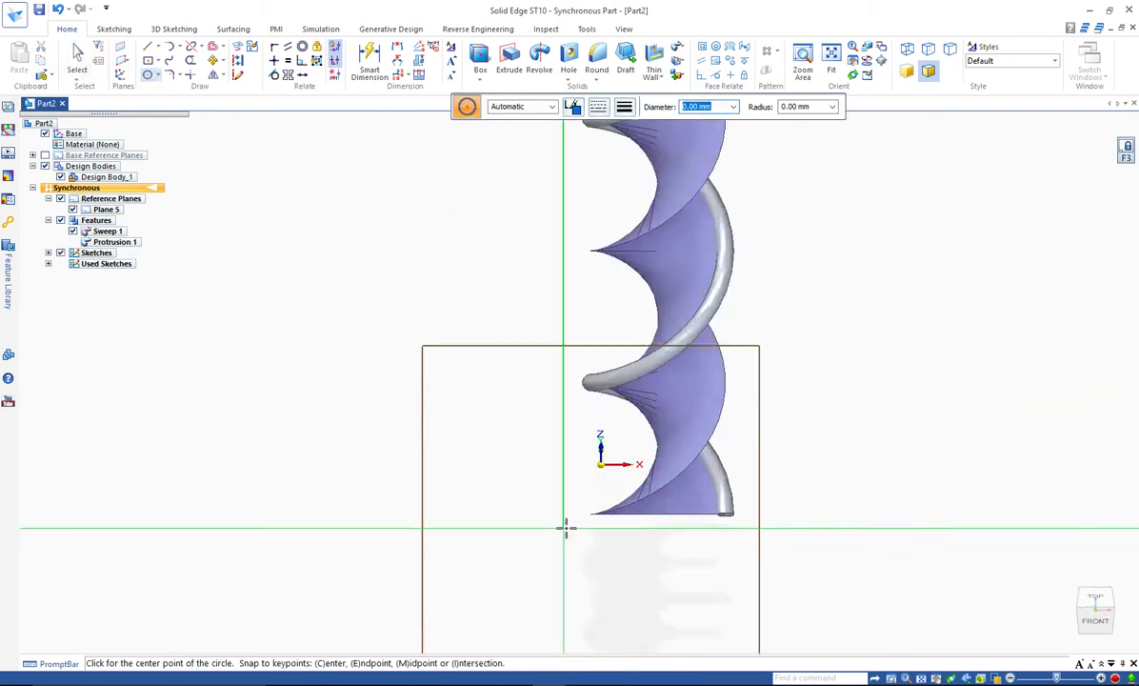
left_click(582, 505)
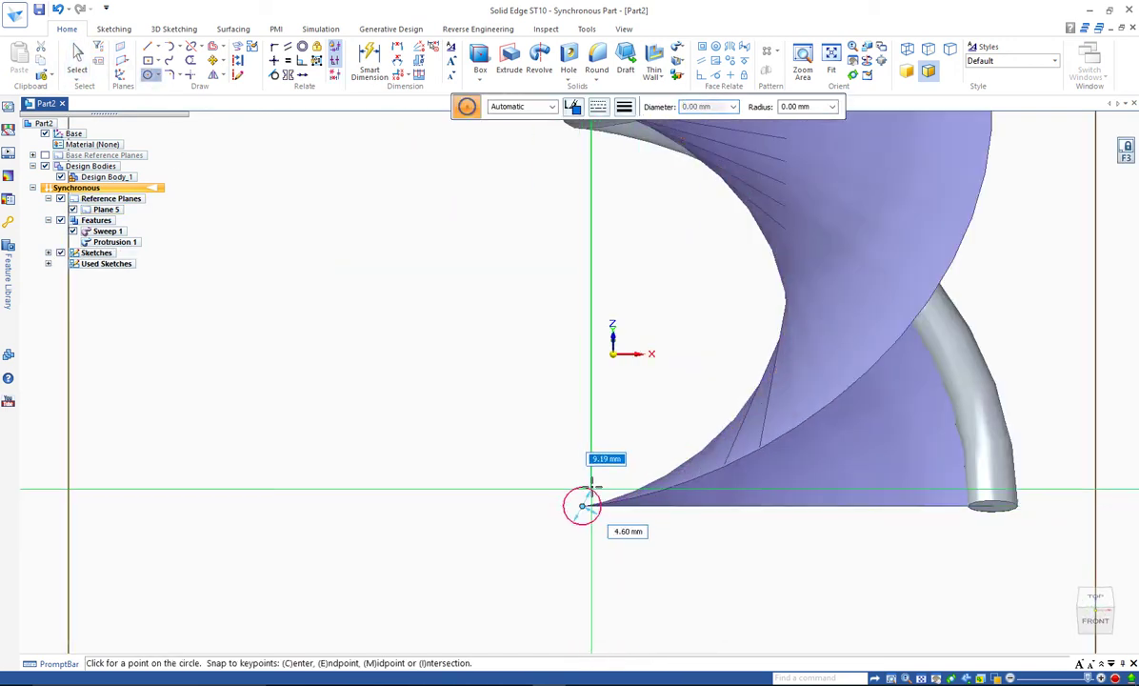
left_click(592, 486)
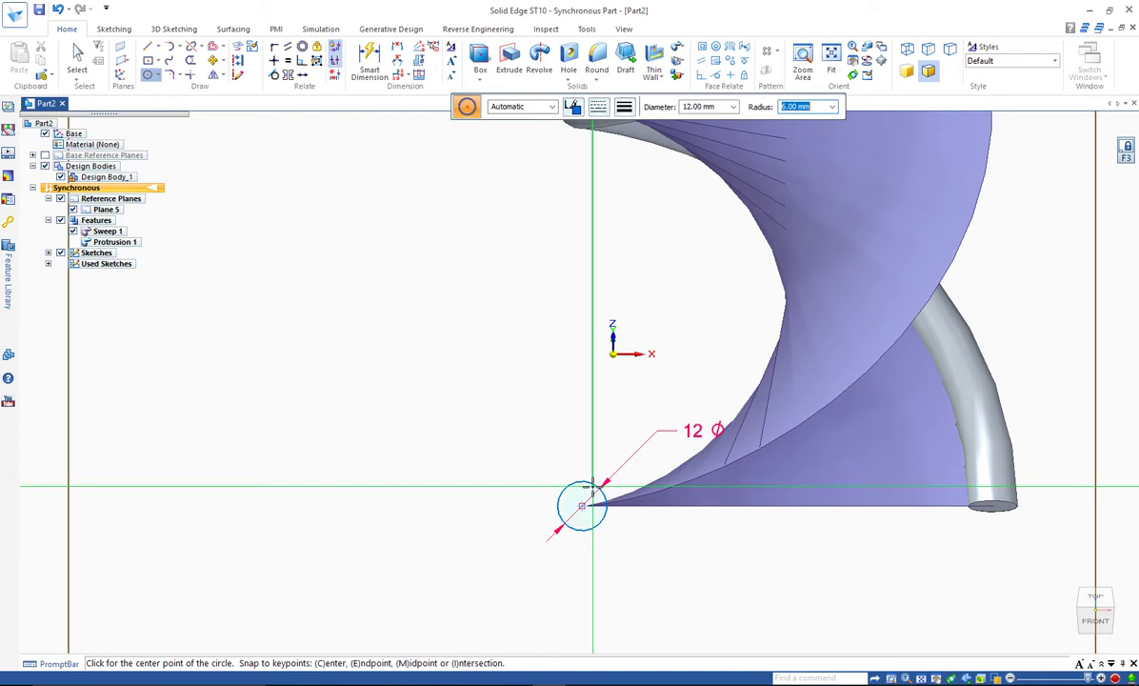
key("Escape")
scroll(585, 505, "down", 5)
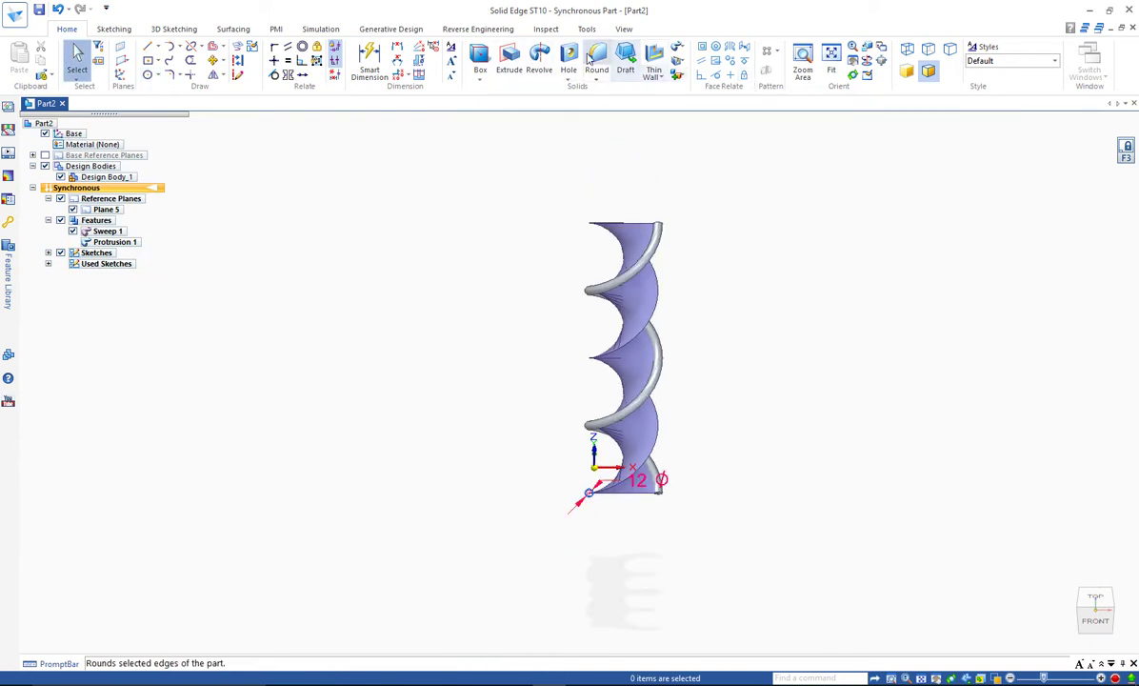
- Sweep the 12 mm circle along the other helical edge to make Protrusion 4
left_click(677, 46)
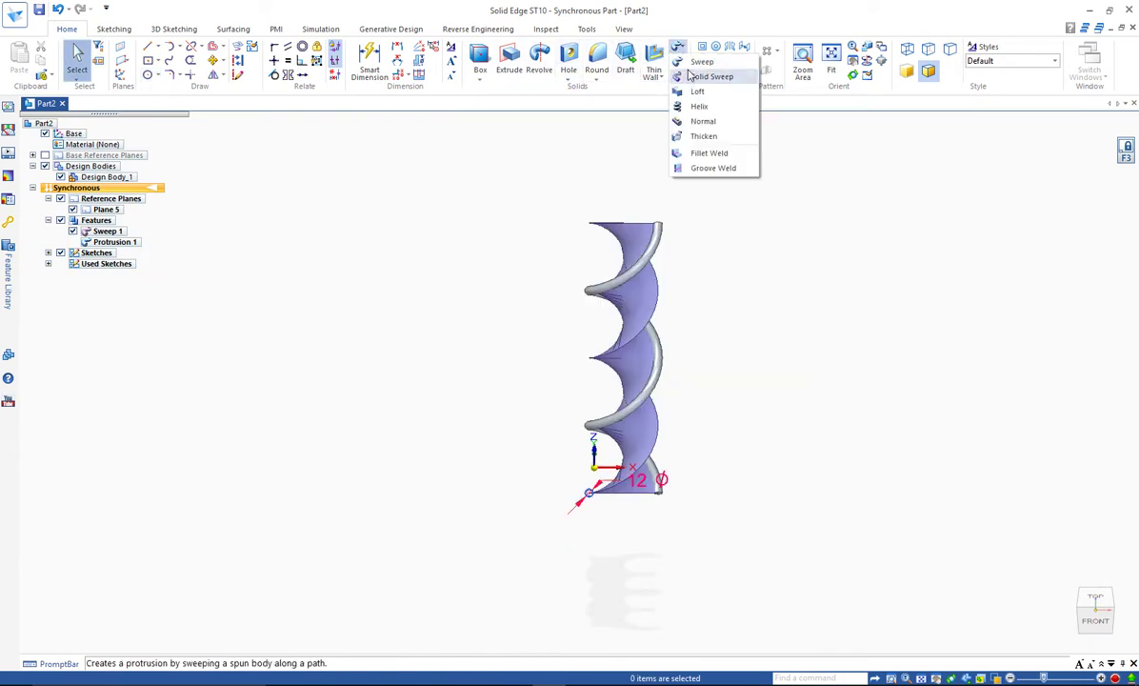
left_click(686, 77)
left_click(704, 471)
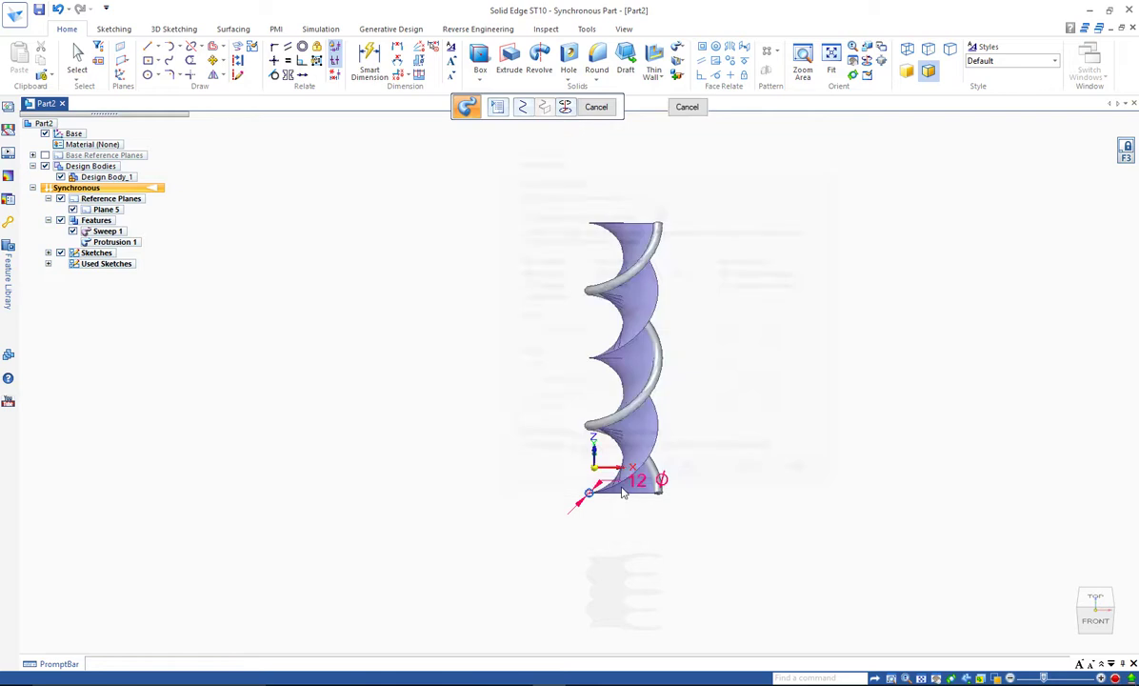
scroll(565, 446, "up", 3)
left_click(539, 503)
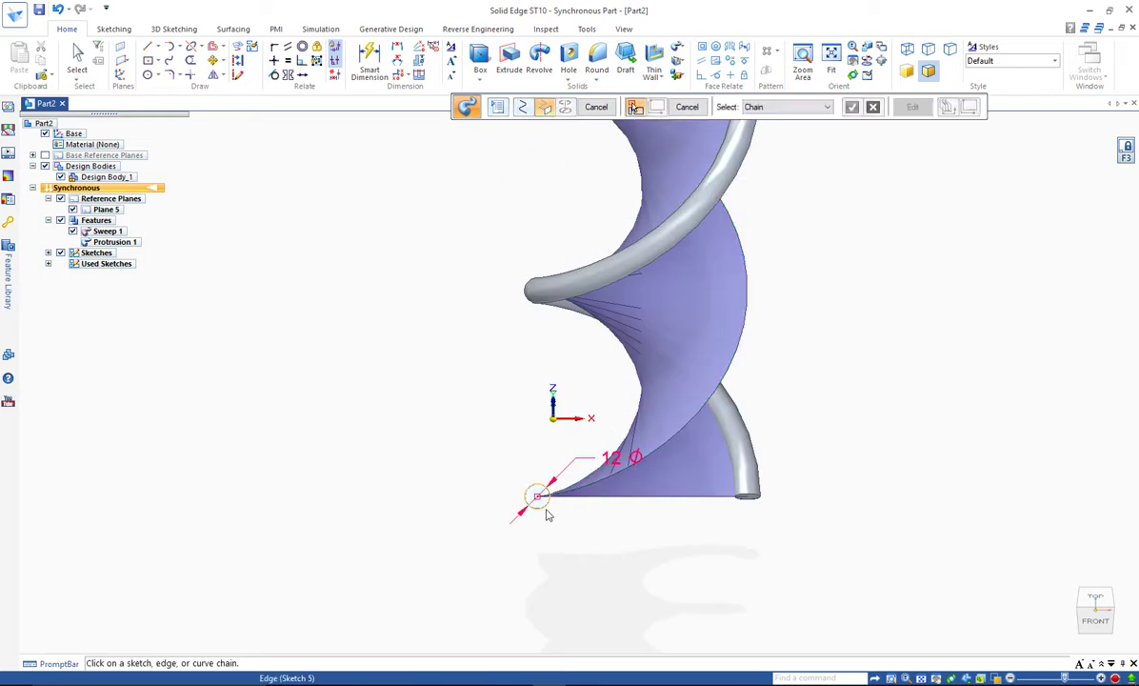
right_click(534, 526)
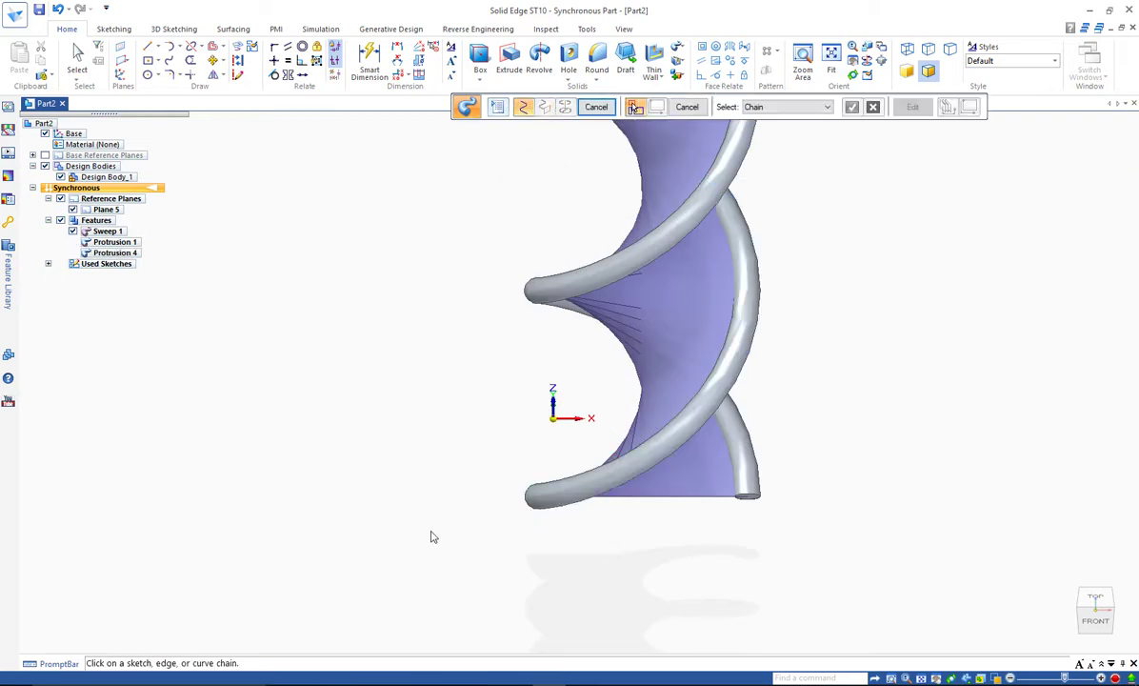
left_click(596, 107)
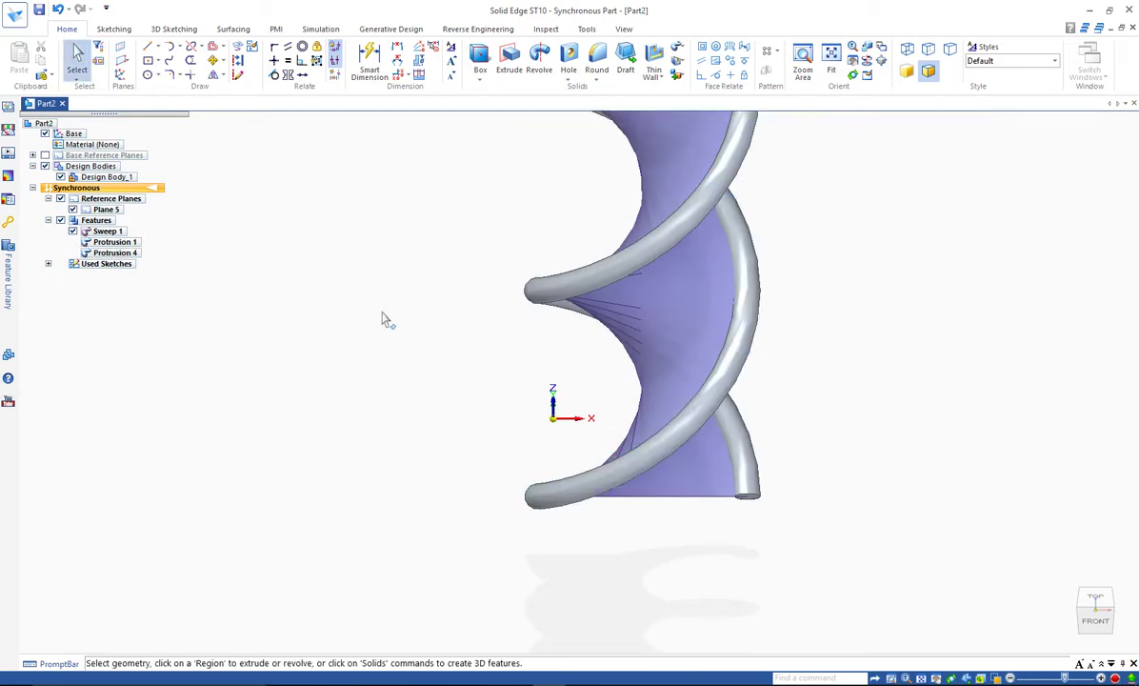
- Inspect the double helix, return to Front view, and delete Plane 5
middle_click_drag(387, 323, 592, 496)
key("ctrl+f")
scroll(664, 579, "up", 2)
scroll(667, 521, "up", 2)
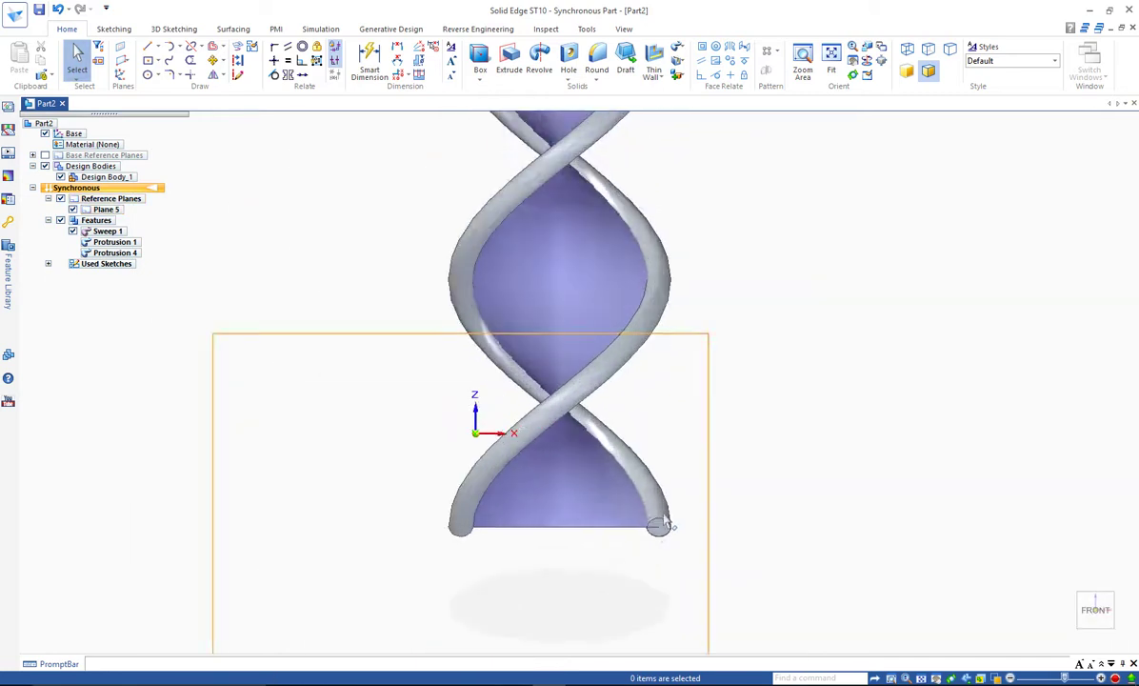
scroll(664, 522, "down", 2)
scroll(658, 577, "down", 2)
scroll(656, 534, "down", 2)
mouse_move(694, 427)
middle_mouse_down()
mouse_move(754, 508)
mouse_move(781, 406)
mouse_move(796, 407)
middle_mouse_up()
key("ctrl+f")
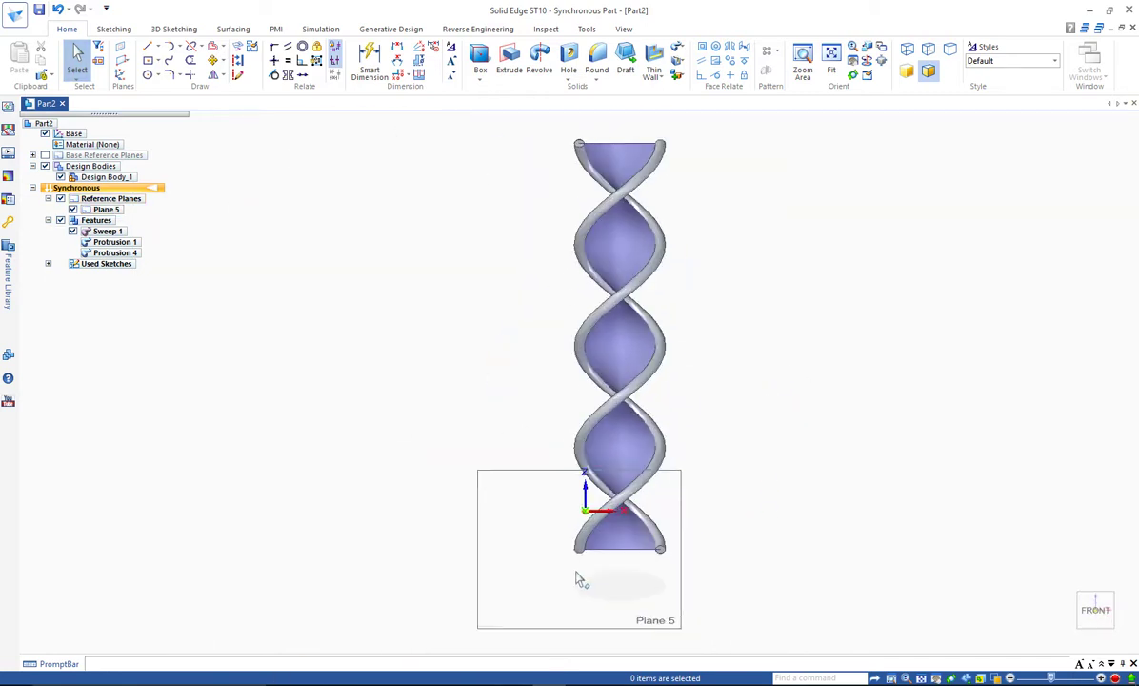
left_click(516, 602)
key("Delete")
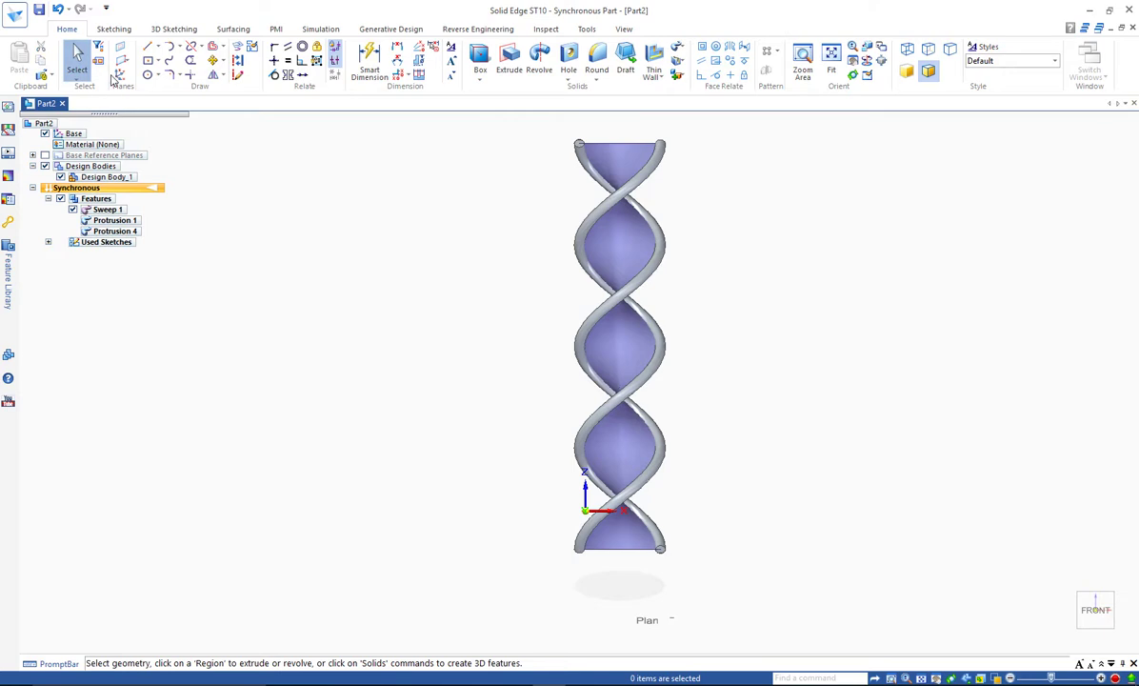
- Create Plane 6 normal to the bottom edge at its end
left_click(118, 77)
left_click(153, 74)
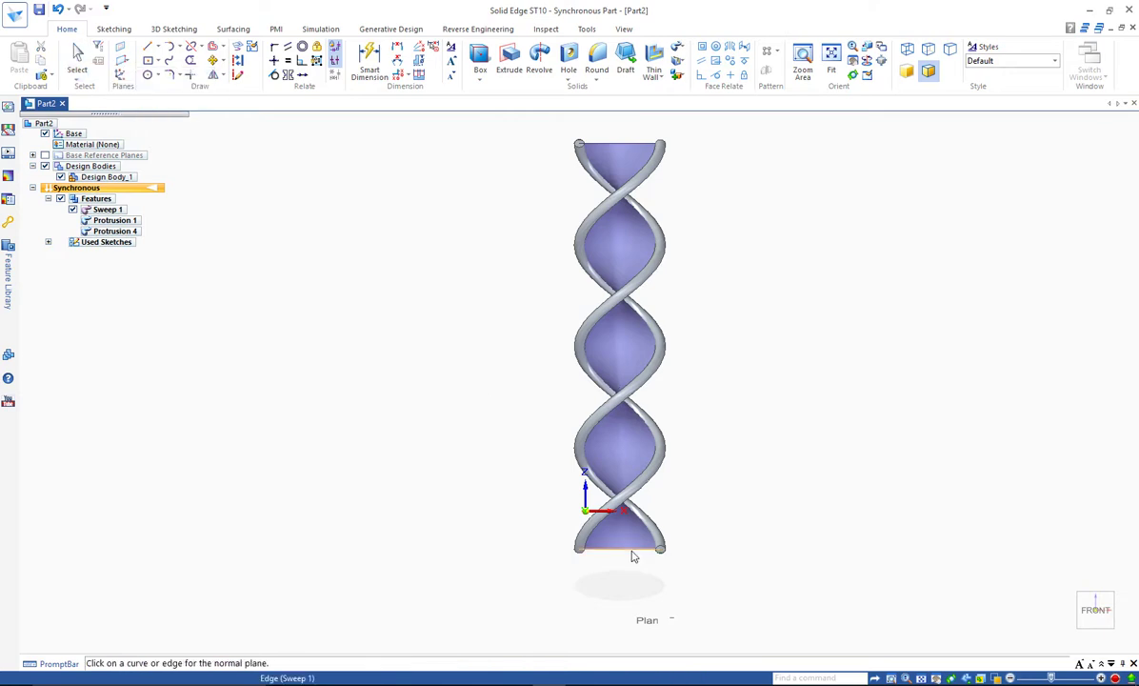
left_click(633, 552)
left_click(705, 542)
scroll(672, 566, "up", 5)
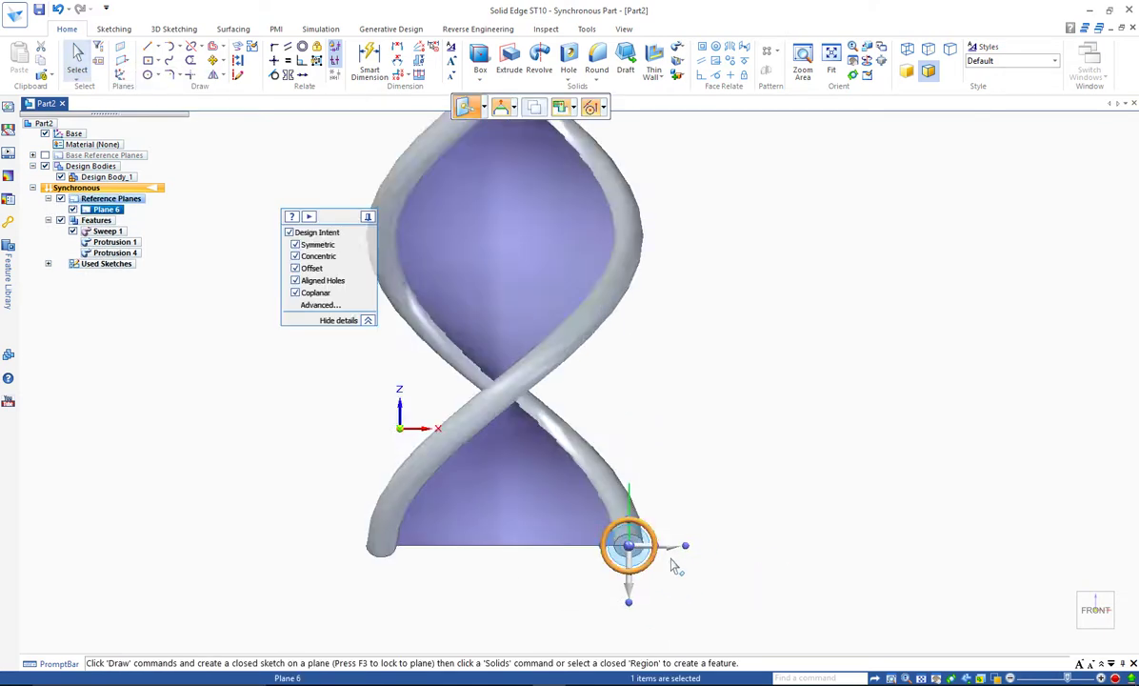
scroll(672, 566, "up", 3)
middle_click_drag(636, 538, 641, 521)
key("Escape")
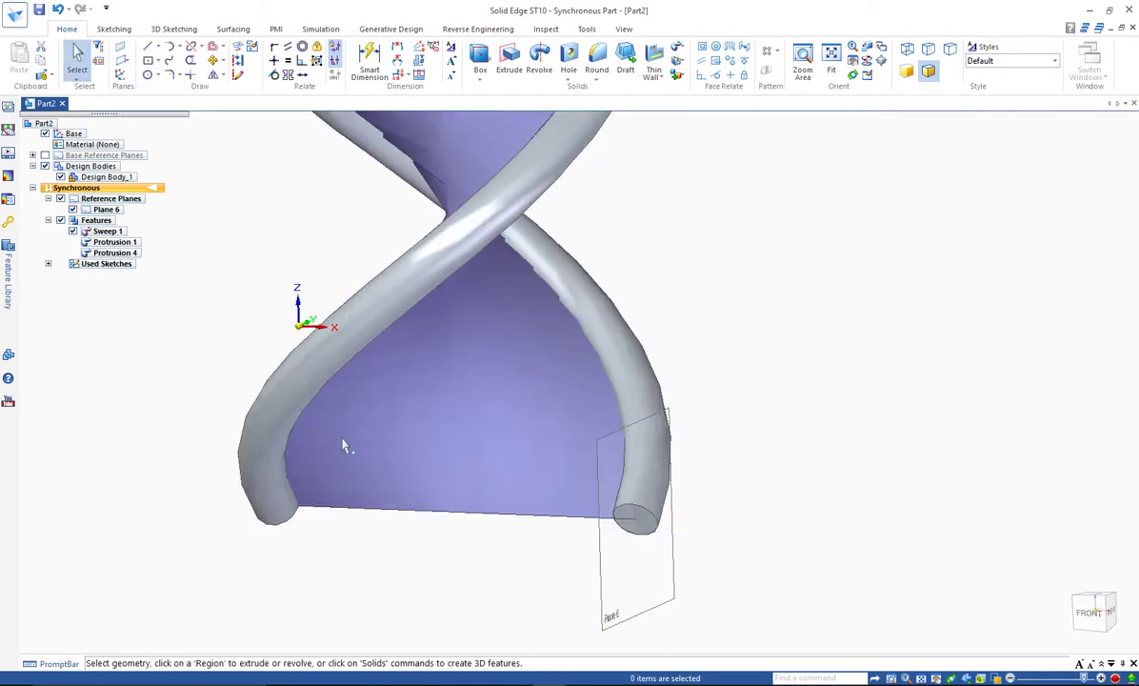
- Draw a circle on Plane 6 at the bottom vertex, diameter 2 then changed to 3 mm
left_click(642, 604)
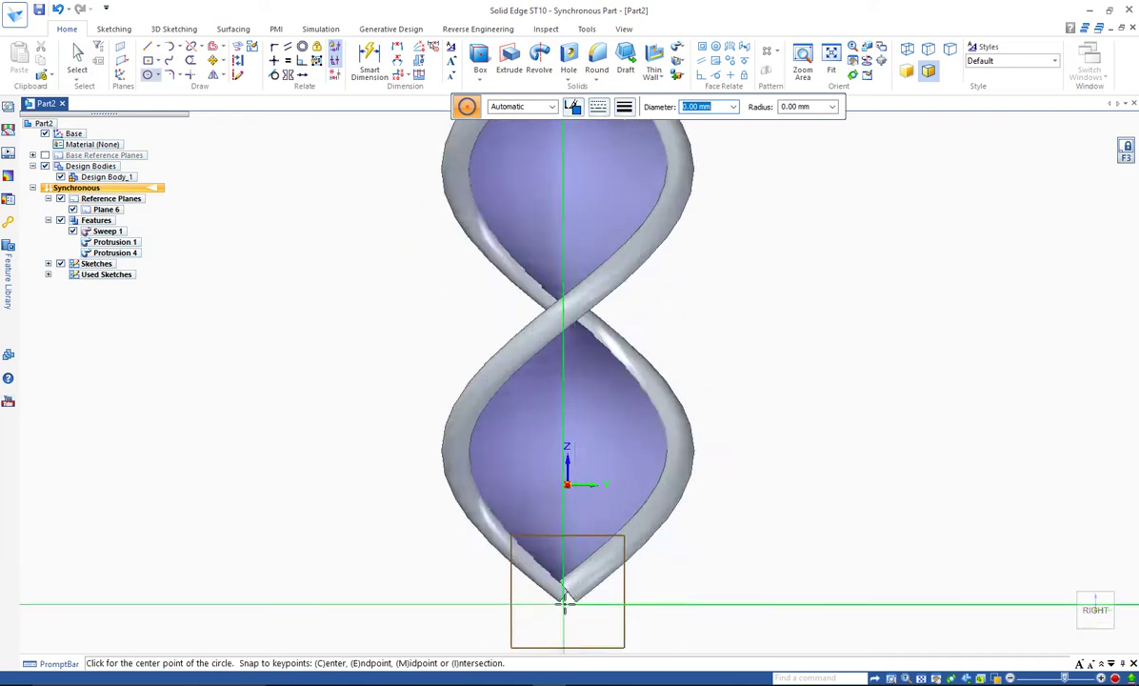
middle_click_drag(569, 574, 569, 587)
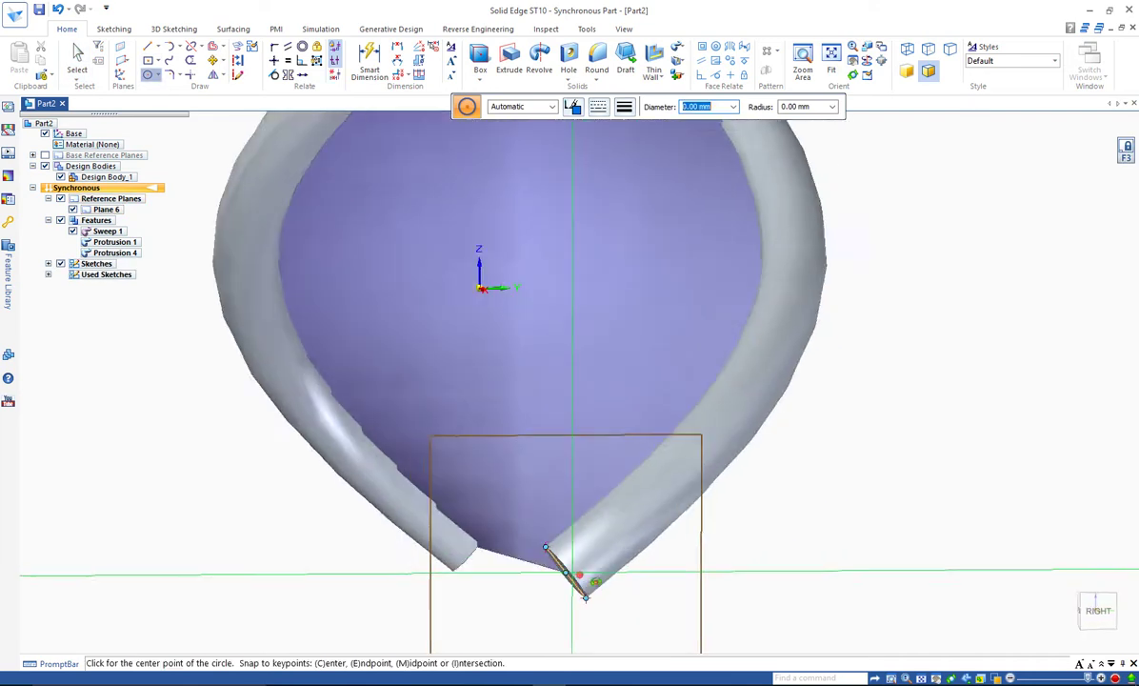
scroll(569, 588, "down", 5)
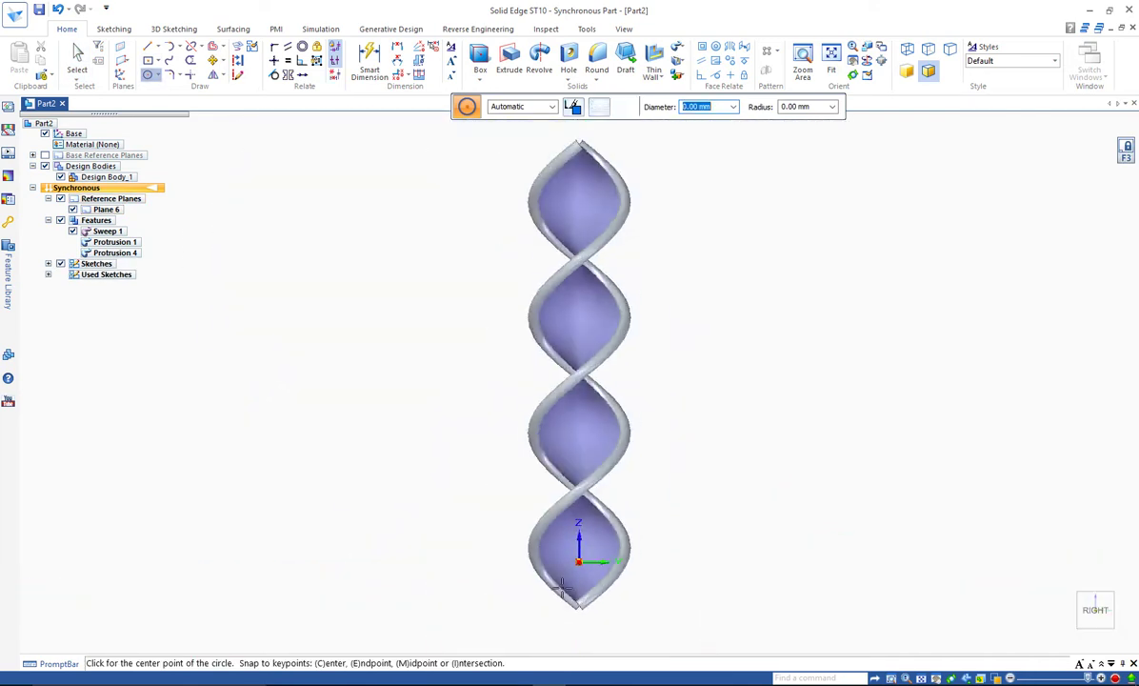
scroll(557, 605, "up", 3)
scroll(557, 604, "up", 3)
scroll(534, 547, "up", 1)
left_click(539, 556)
type("2")
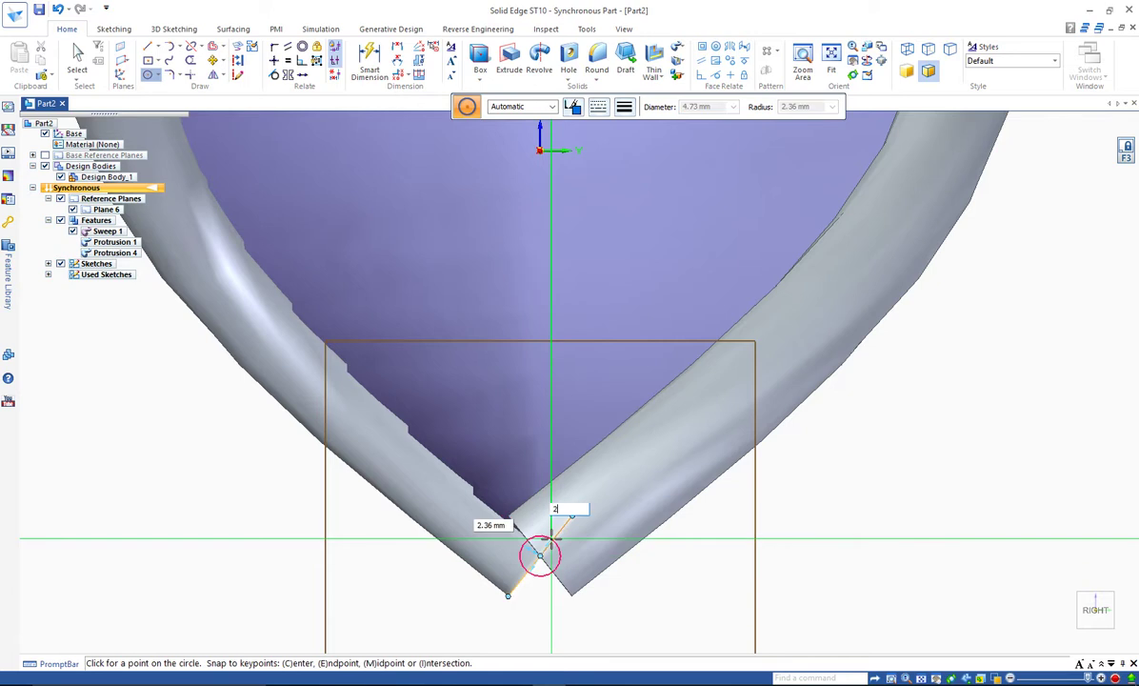
key("Return")
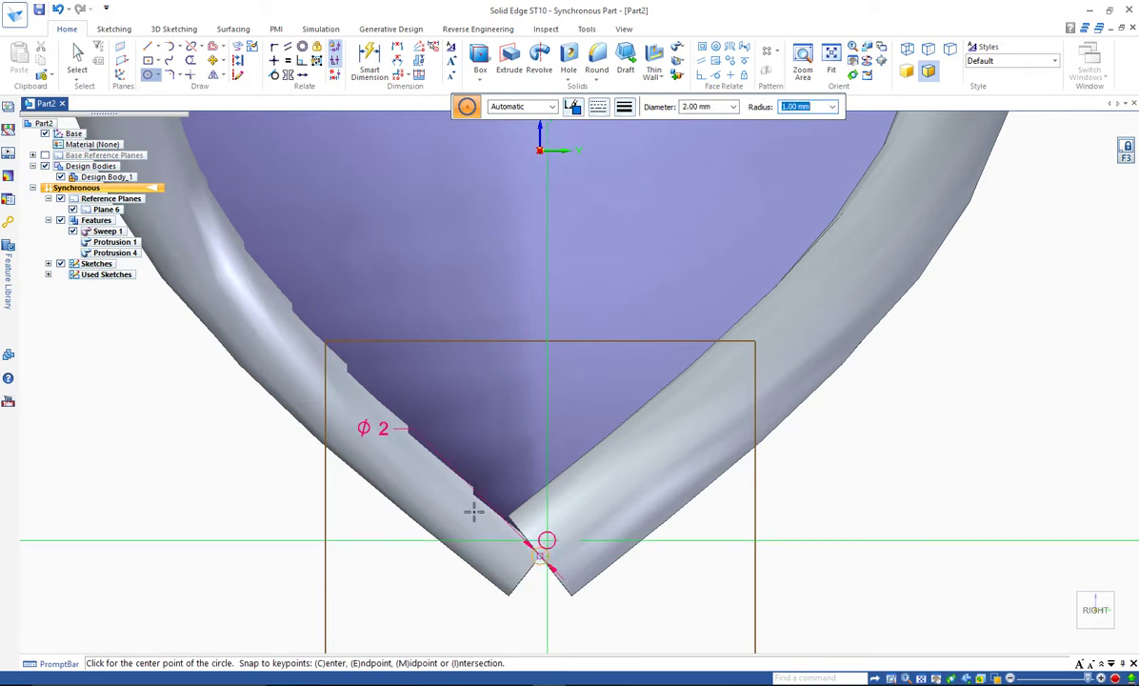
key("Escape")
left_click(374, 430)
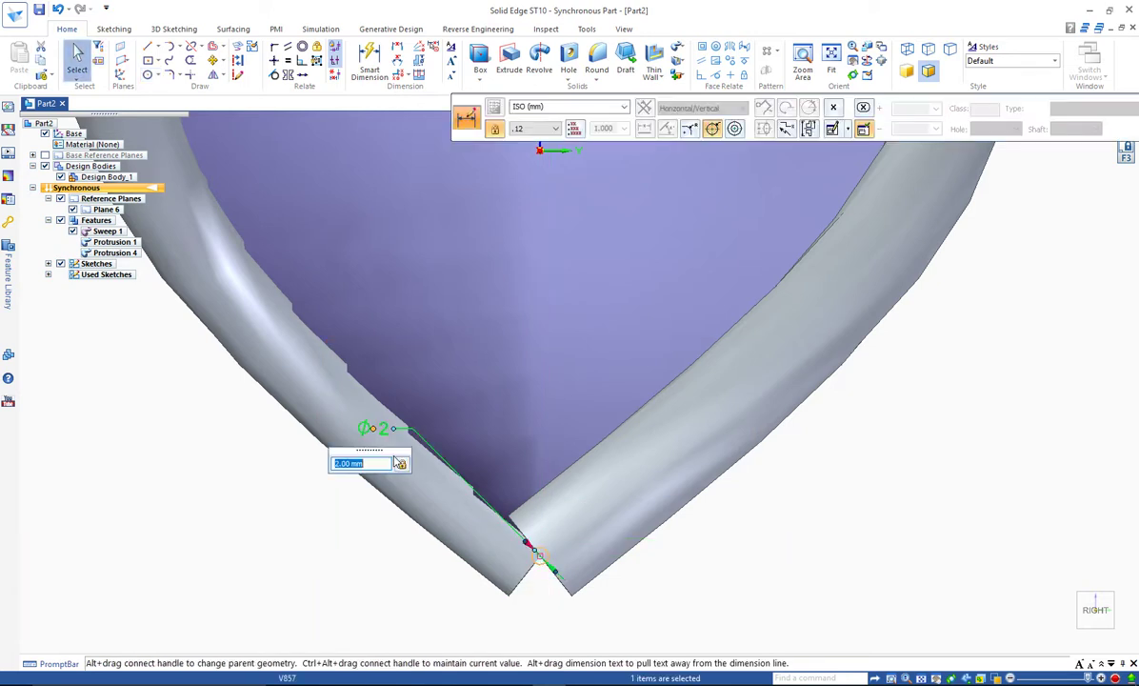
left_click(298, 516)
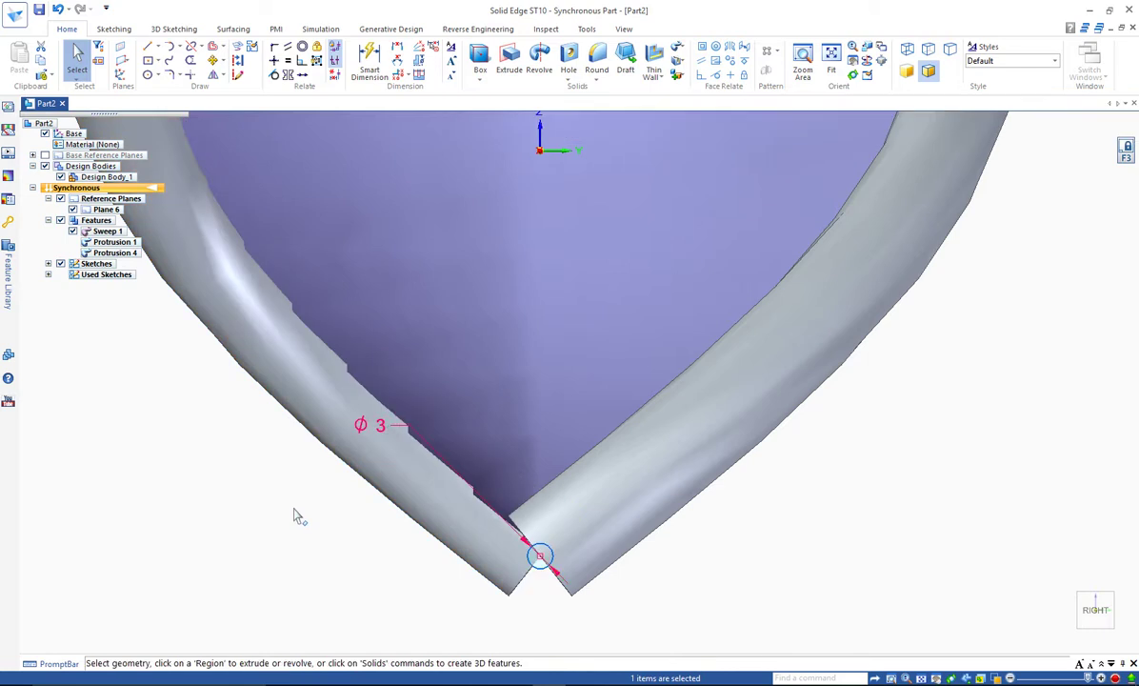
middle_click_drag(300, 516, 343, 519)
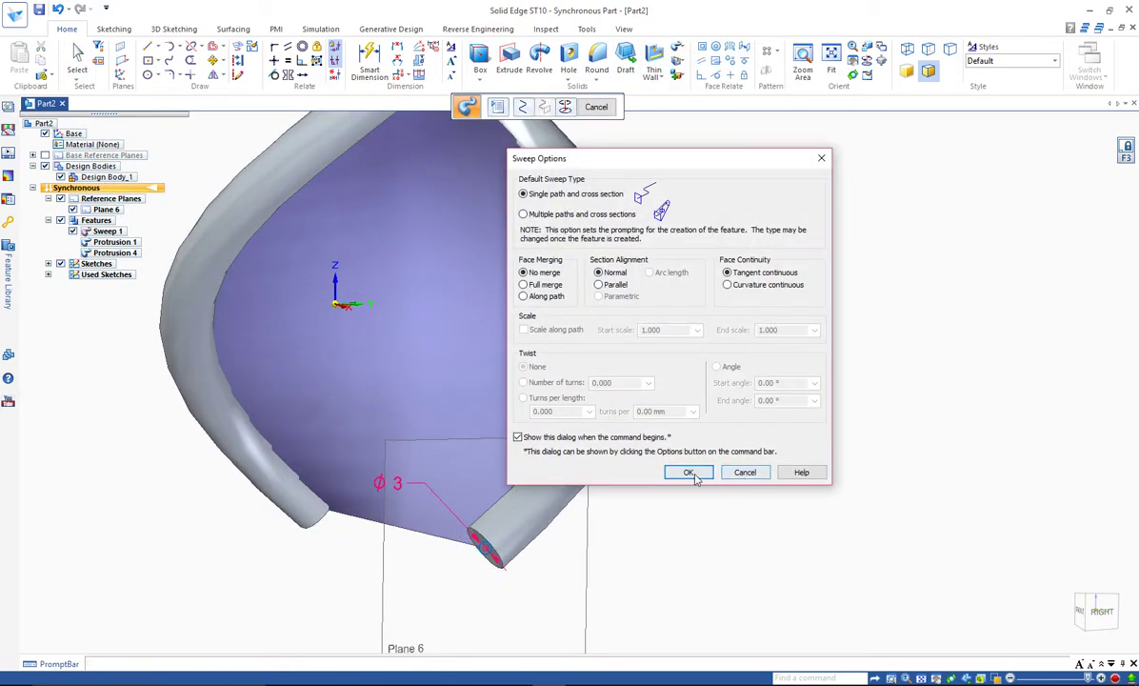
- Sweep the Ø3 circle along the bottom edge as Protrusion 5, then delete Plane 6
left_click(688, 472)
left_click(393, 526)
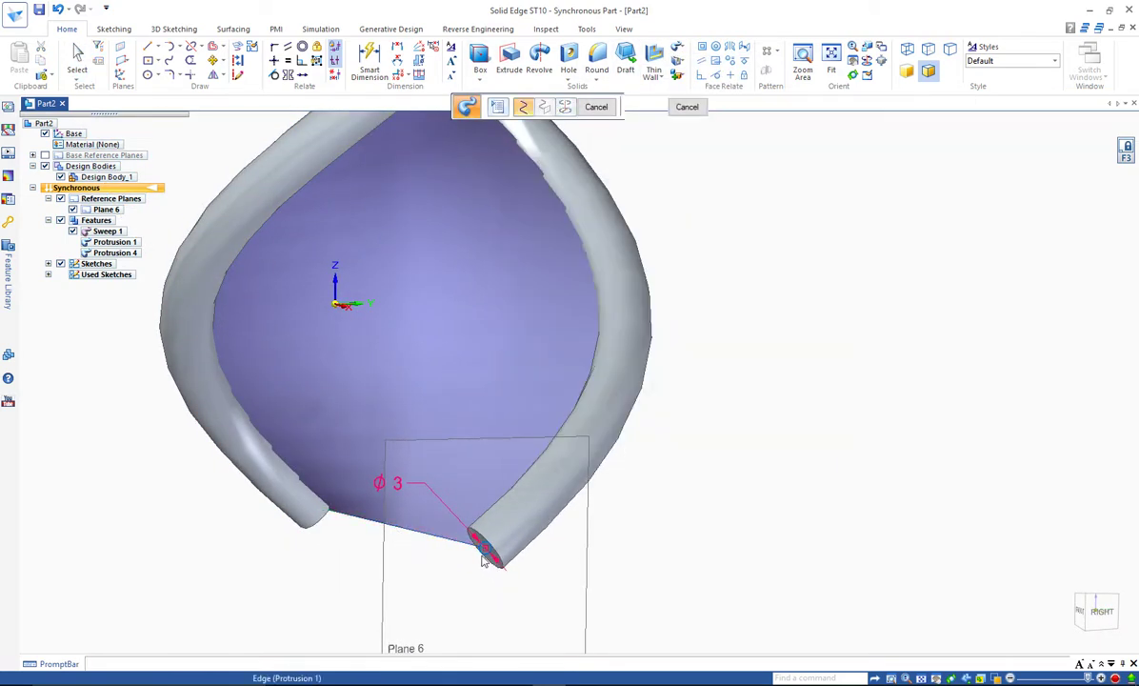
right_click(280, 584)
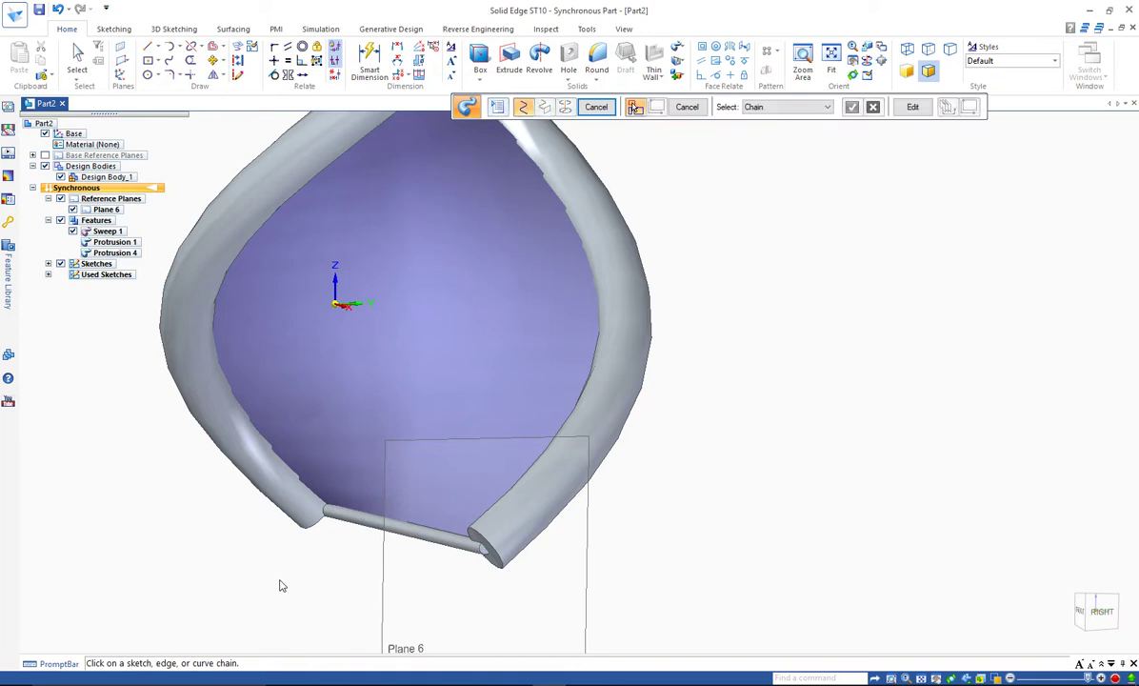
right_click(280, 588)
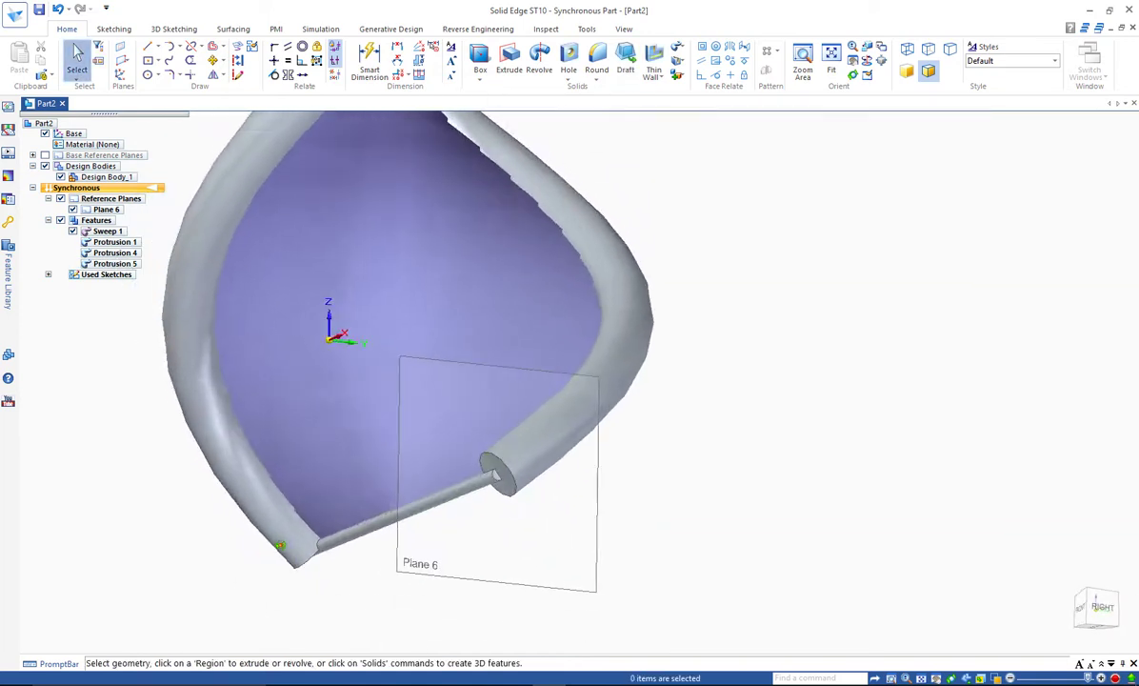
middle_click_drag(267, 557, 268, 519)
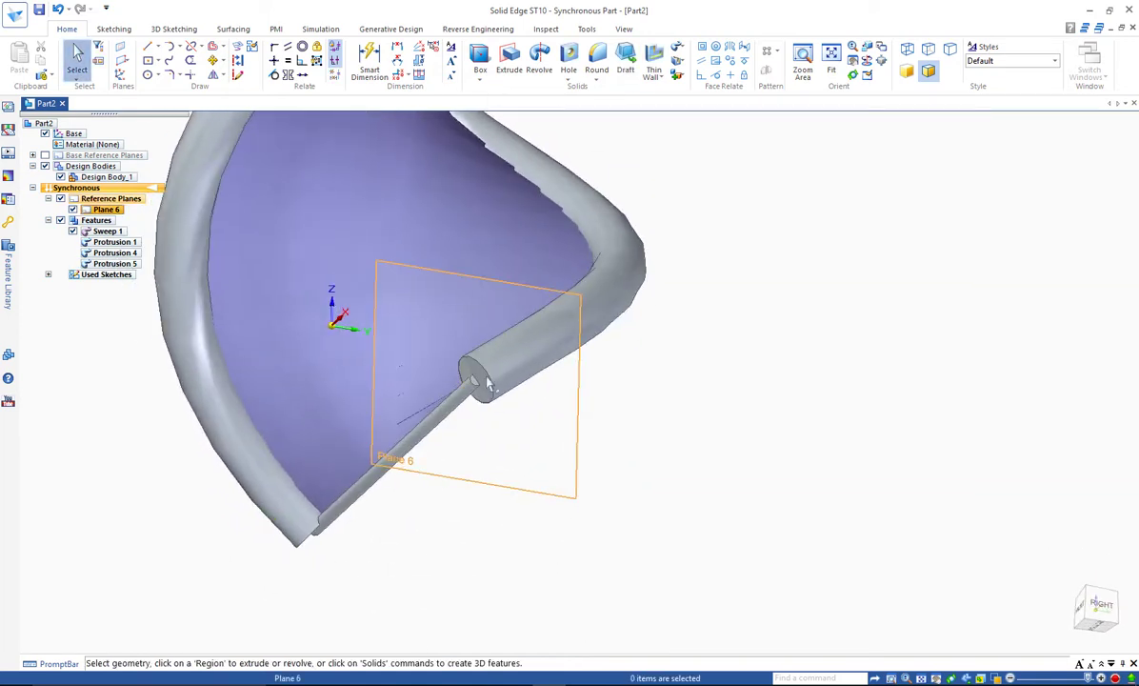
left_click(575, 376)
key("Delete")
- Push the first lower tube end face out 5 mm along its axis
scroll(567, 376, "up", 5)
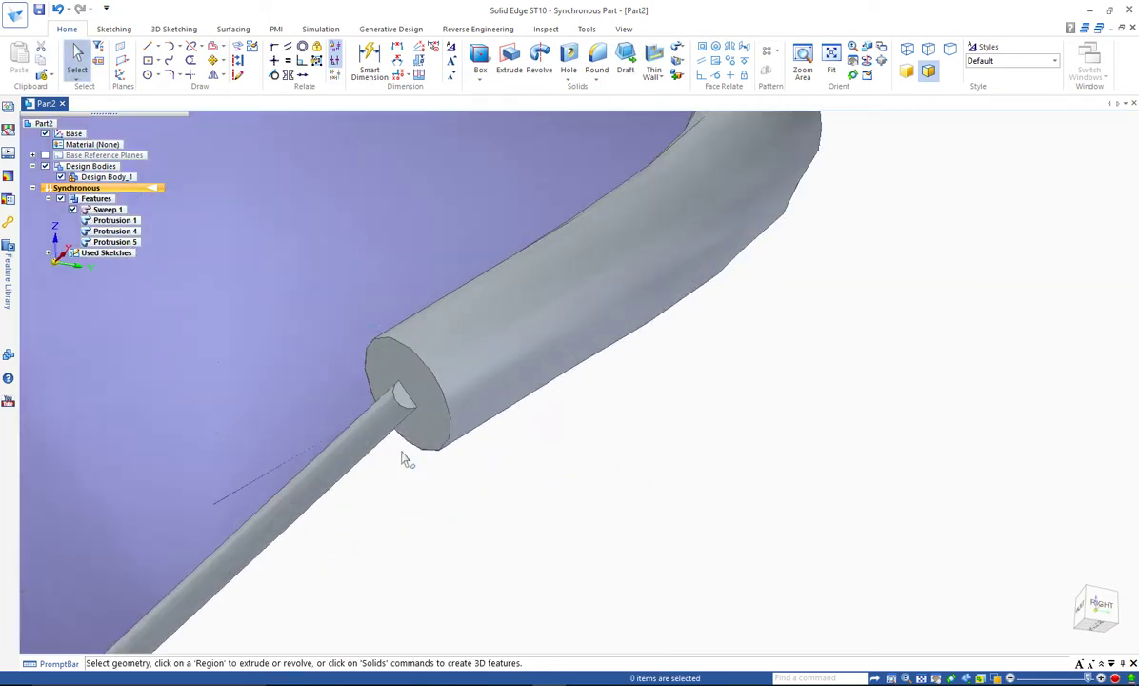
left_click(441, 428)
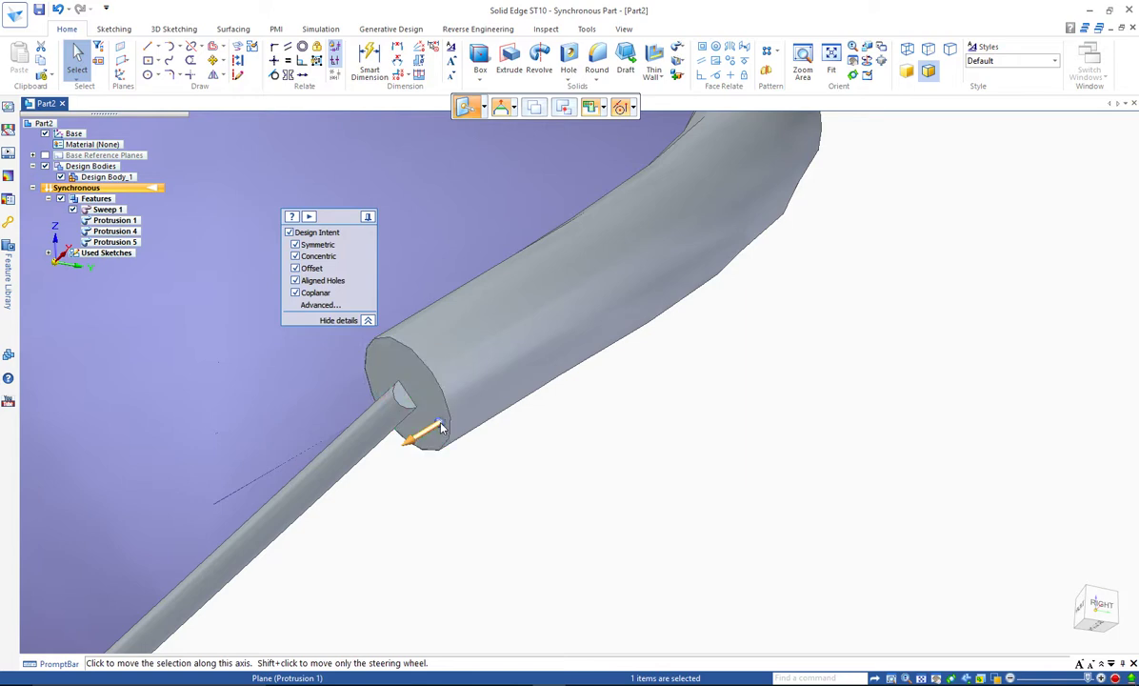
left_click(422, 431)
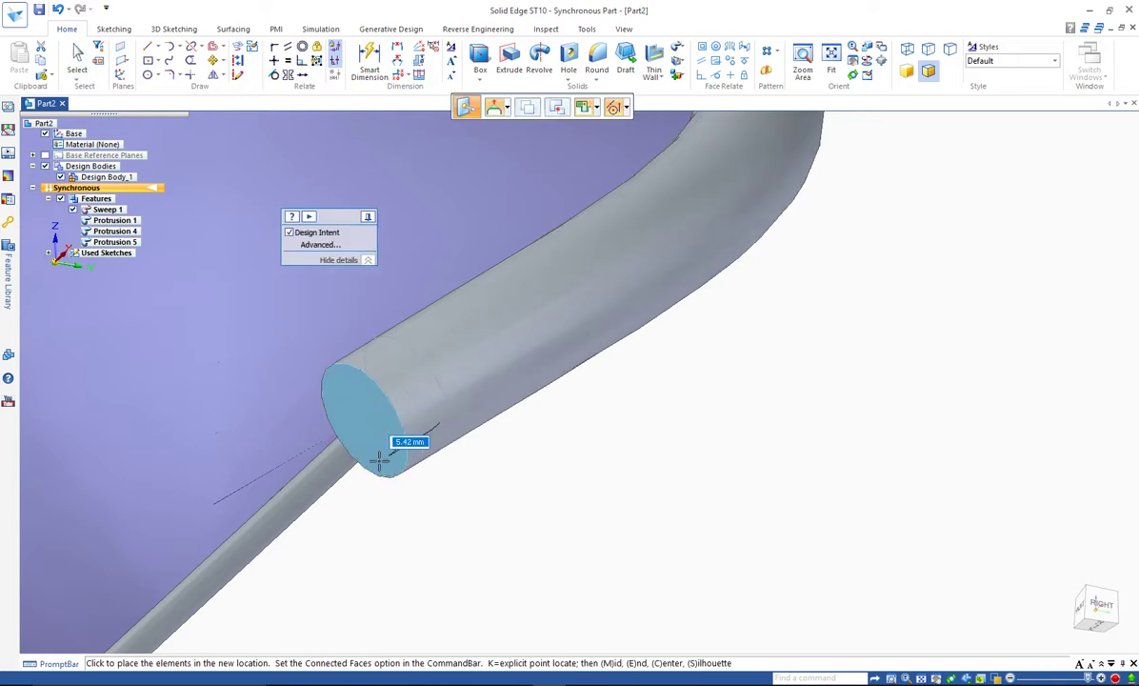
type("5")
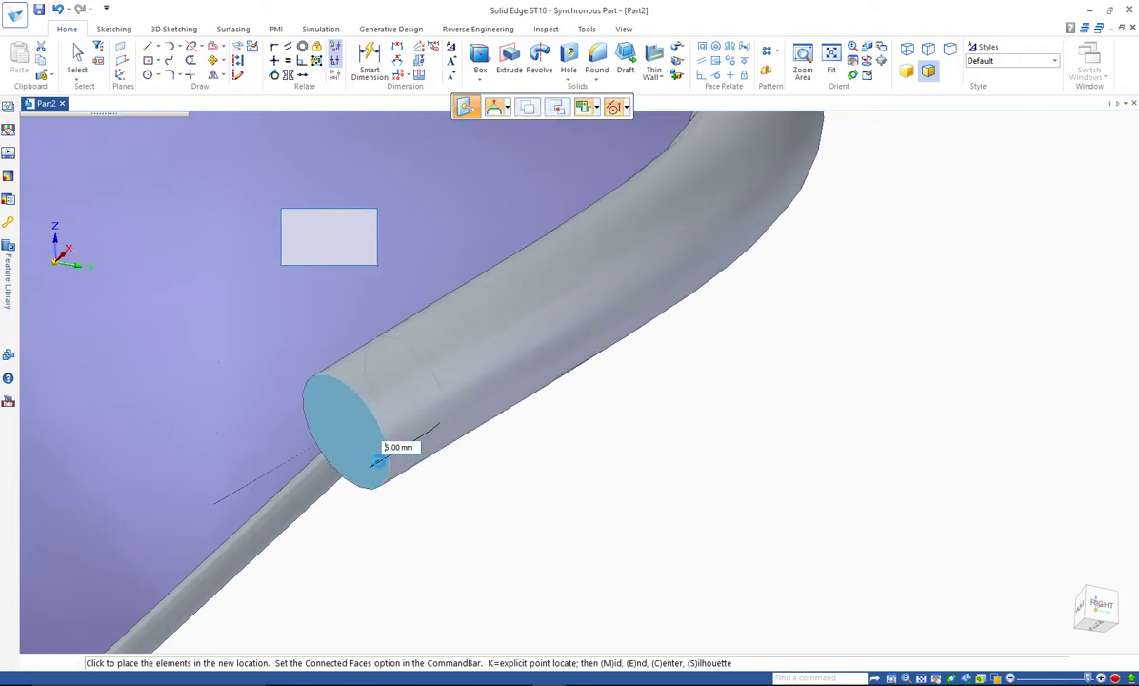
key("Return")
scroll(423, 376, "down", 3)
left_click(422, 529)
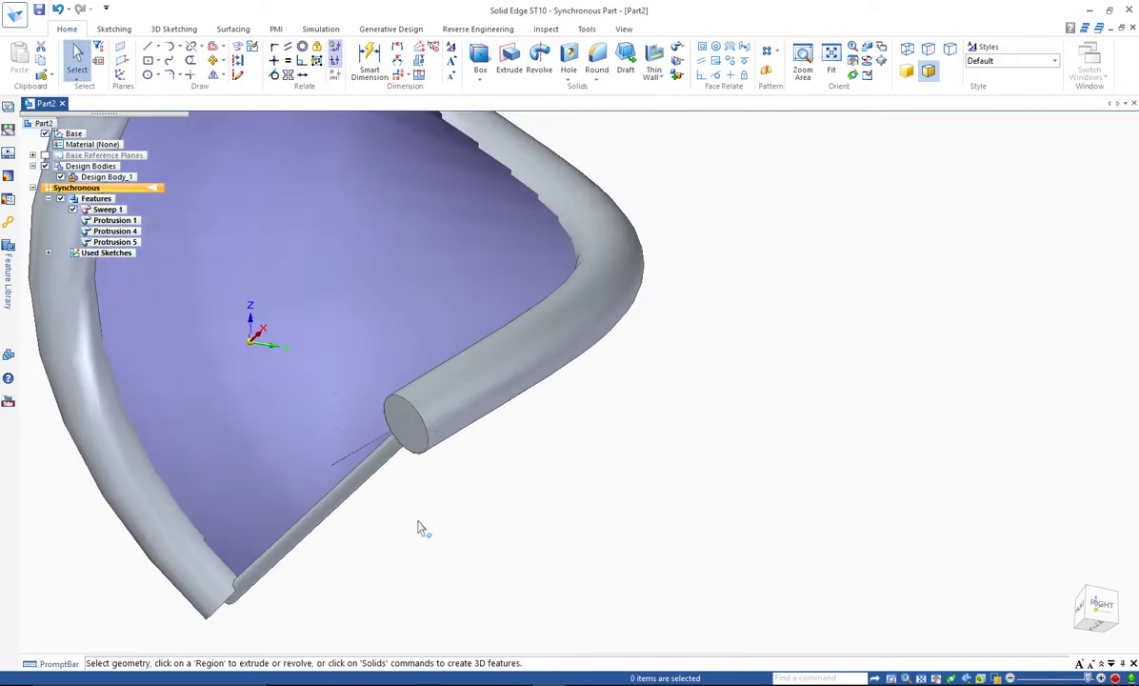
- Push the other tube end face beside the rung out 5 mm as well
mouse_move(423, 529)
middle_mouse_down()
mouse_move(356, 556)
mouse_move(272, 617)
mouse_move(186, 549)
middle_mouse_up()
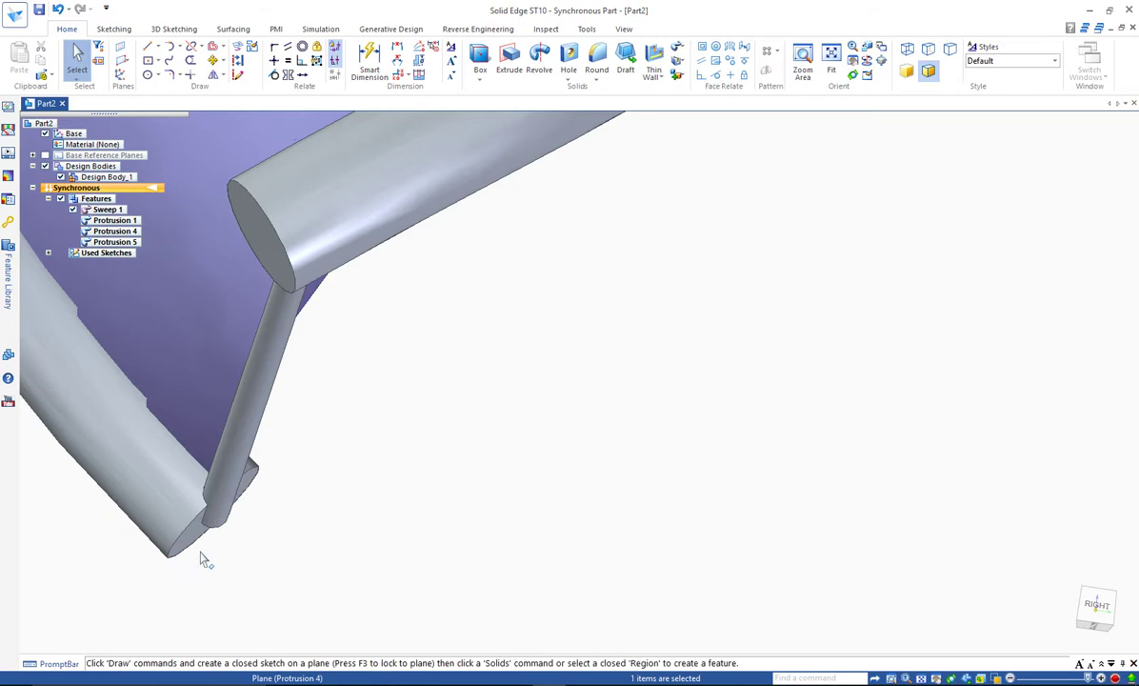
left_click(201, 558)
left_click(207, 565)
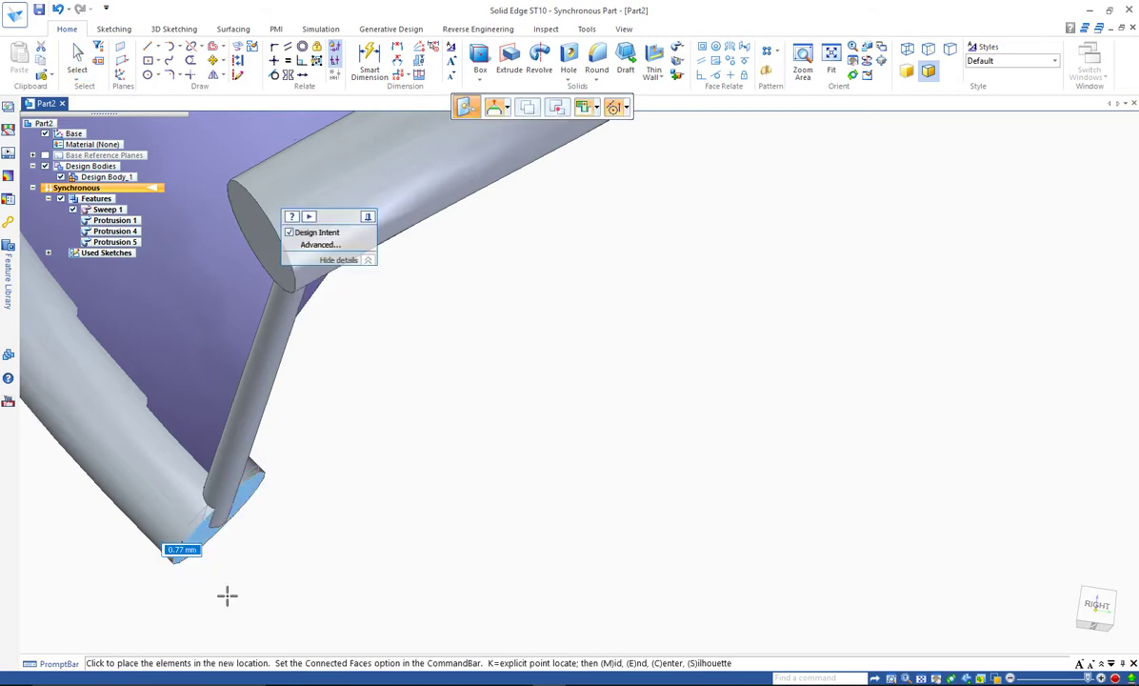
type("5")
key("Return")
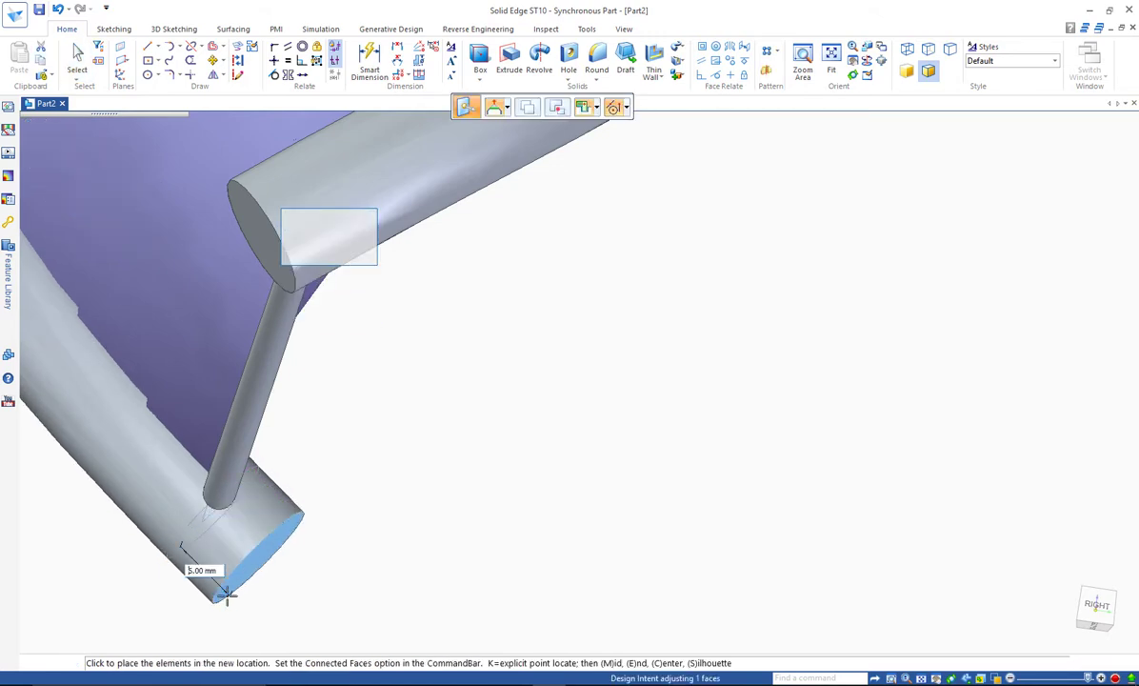
mouse_move(478, 439)
middle_mouse_down()
mouse_move(452, 444)
mouse_move(452, 466)
mouse_move(514, 521)
mouse_move(506, 500)
mouse_move(538, 502)
middle_mouse_up()
- Create Derived Curve_1 from the helix tube's edge using the Derived curve tool
scroll(653, 452, "down", 2)
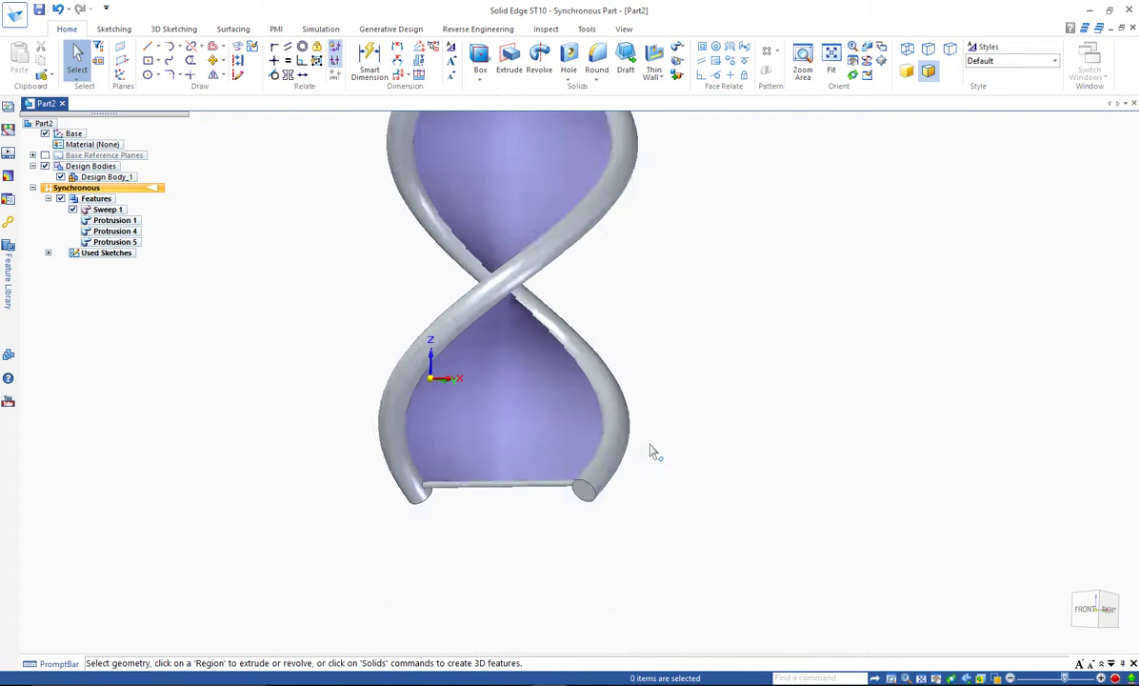
scroll(649, 453, "up", 1)
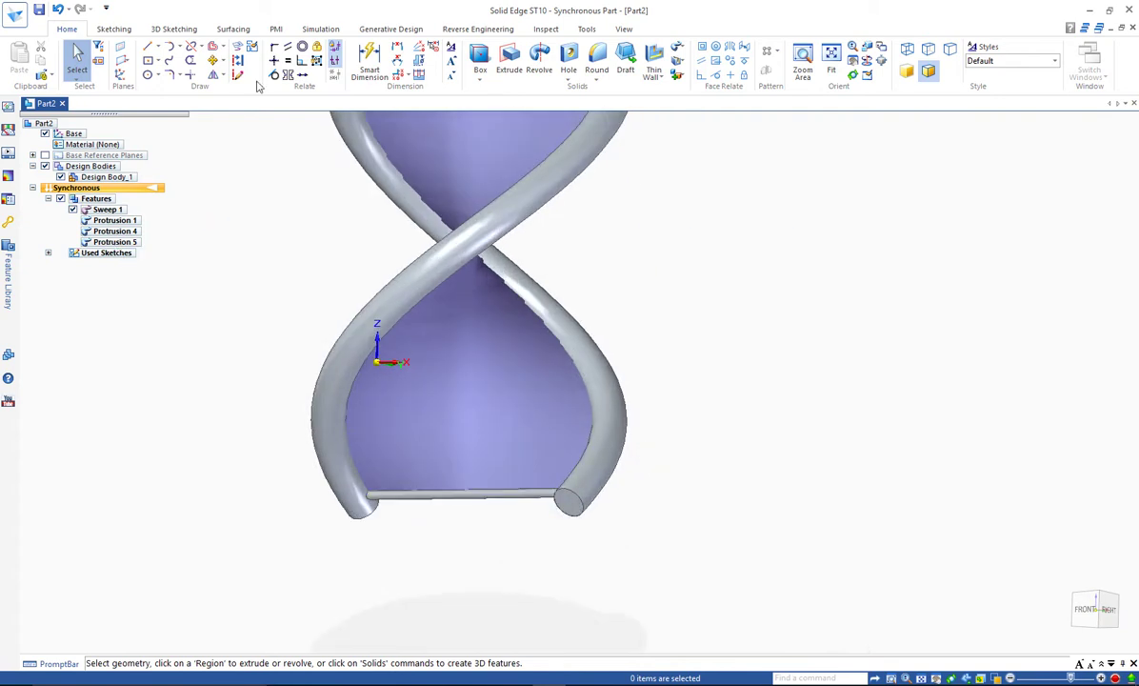
left_click(233, 28)
left_click(246, 47)
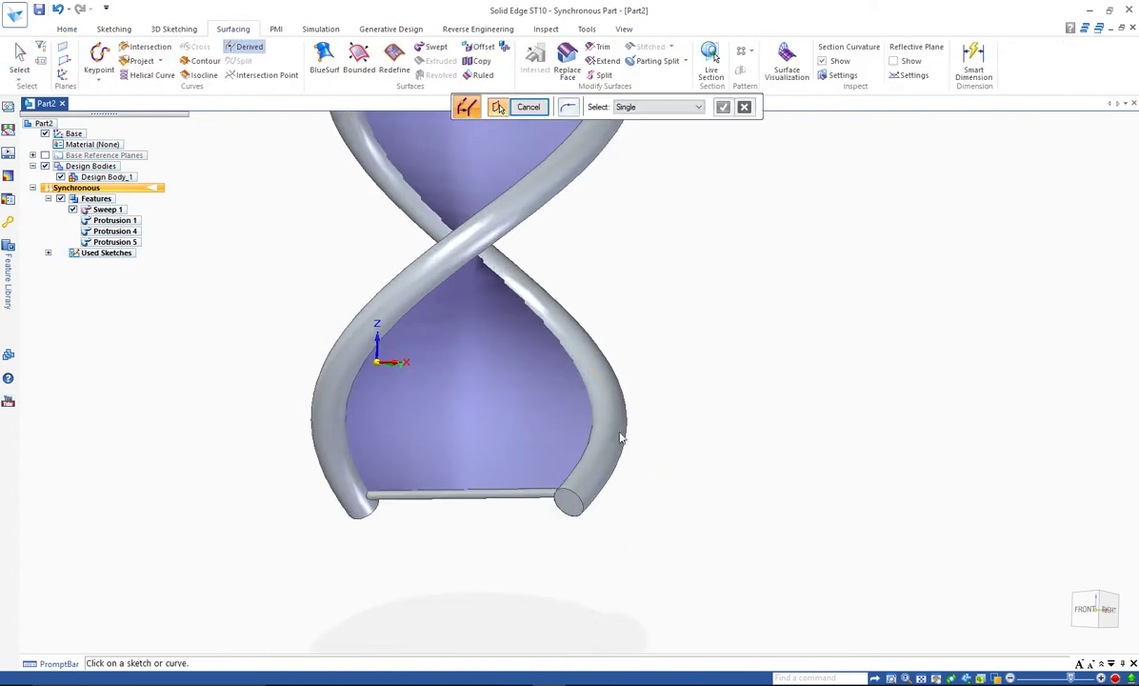
left_click(607, 447)
right_click(612, 532)
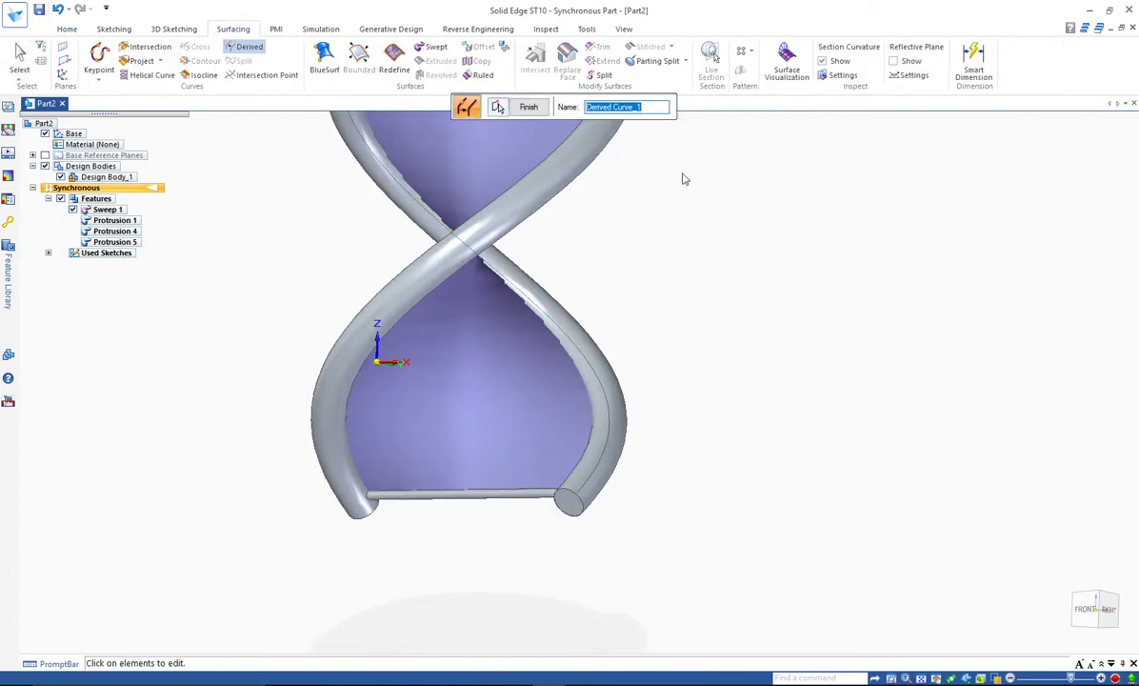
left_click(529, 113)
key("Escape")
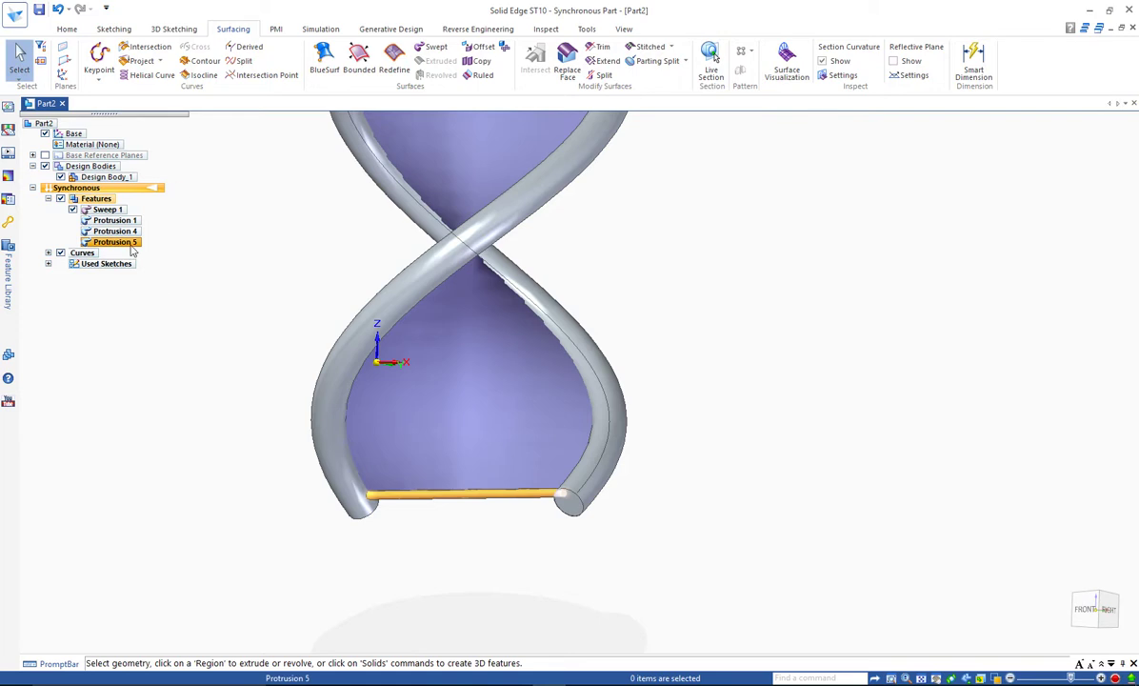
- Select the rung Protrusion 5 and choose the Along Curve pattern type
left_click(114, 242)
left_click(69, 29)
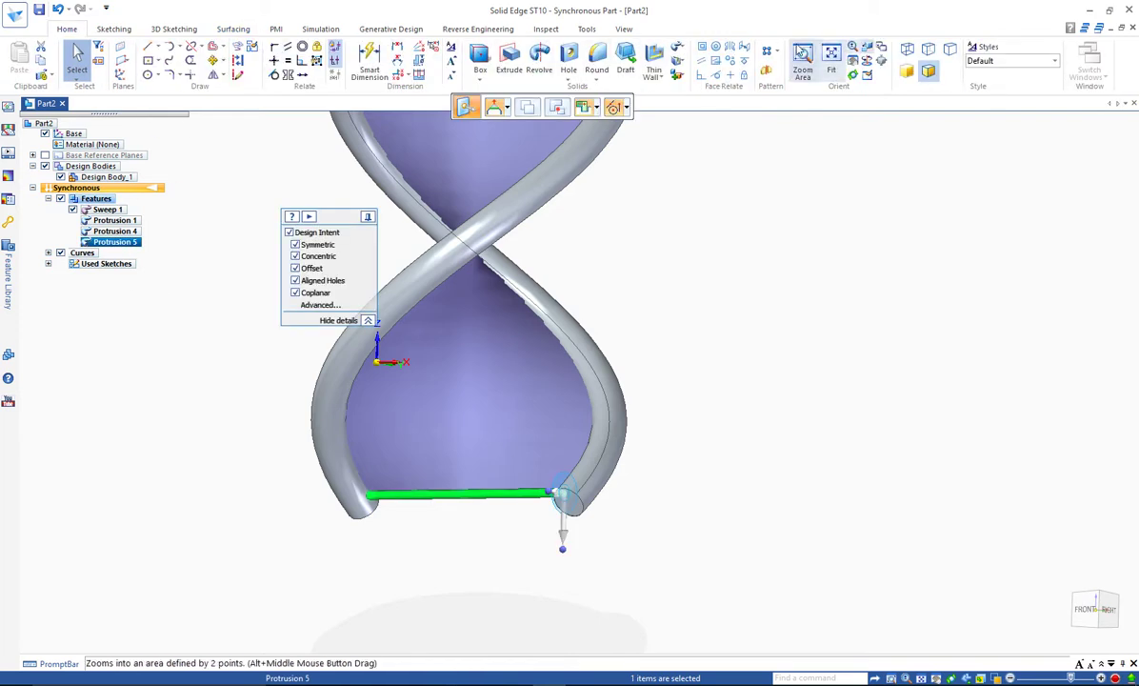
left_click(766, 52)
left_click(771, 80)
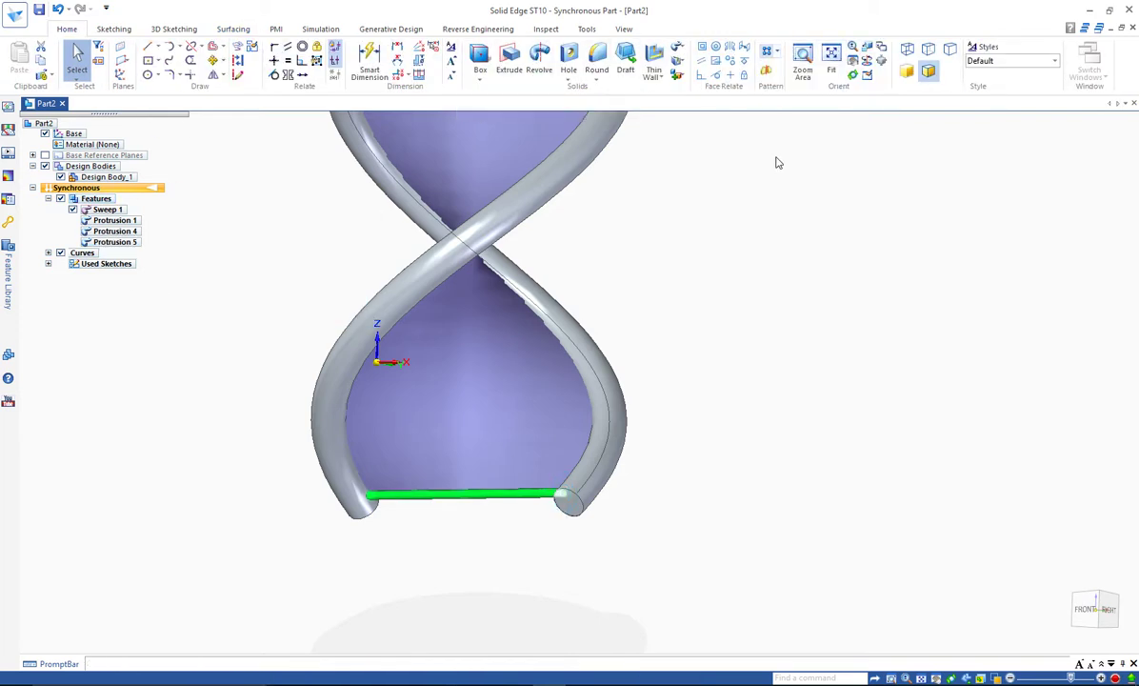
left_click(767, 52)
key("Escape")
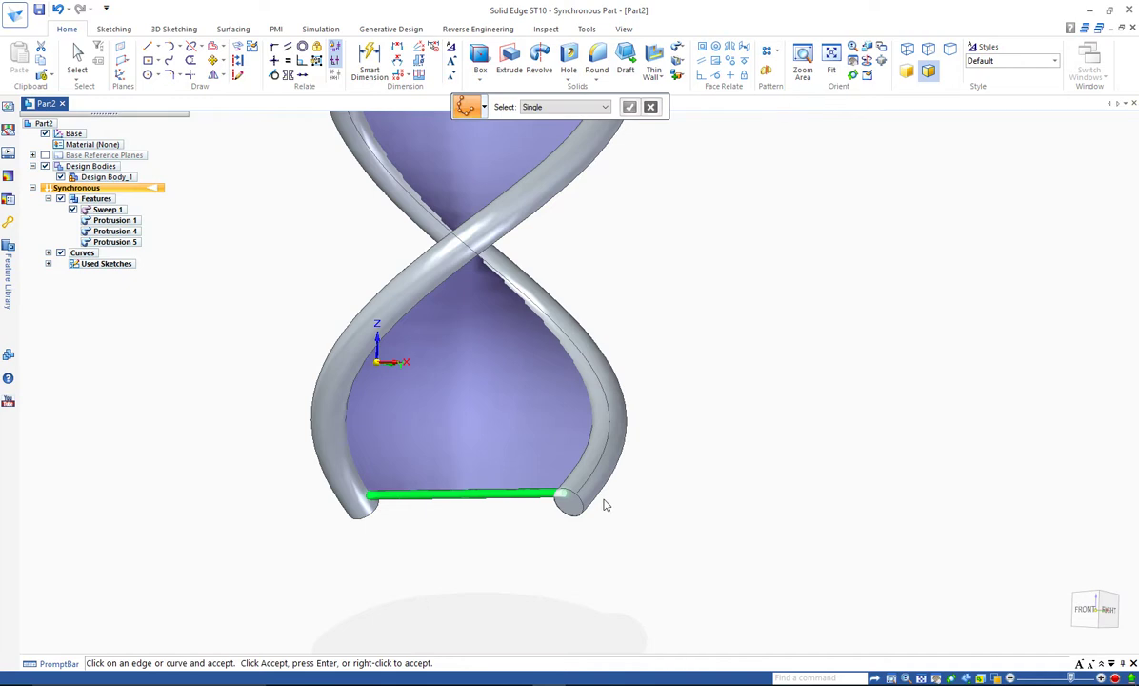
- Use the derived helix curve as the pattern path, anchored at the tube end
left_click(600, 474)
right_click(592, 502)
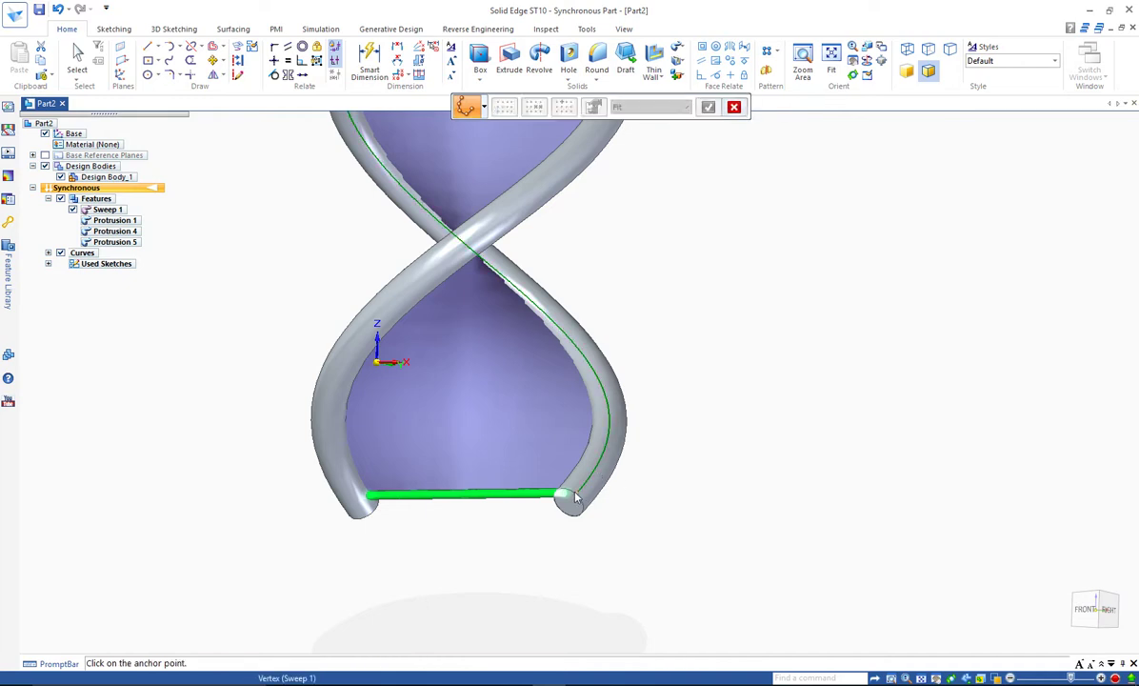
left_click(575, 496)
left_click(663, 411)
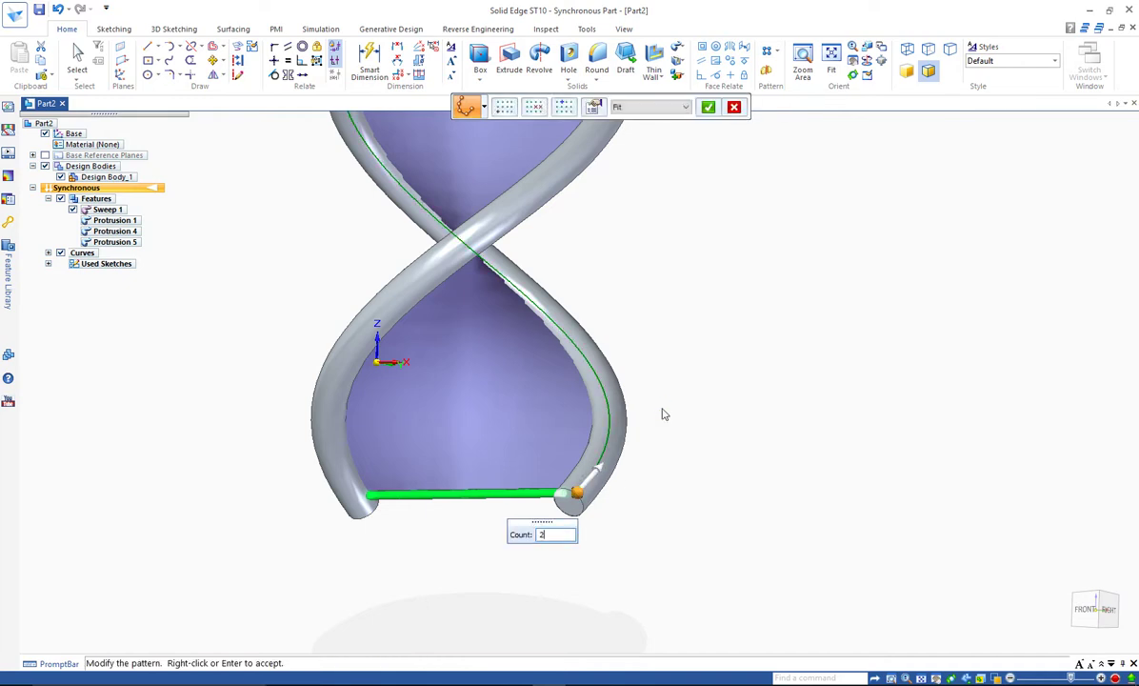
scroll(577, 612, "down", 1)
scroll(577, 613, "down", 2)
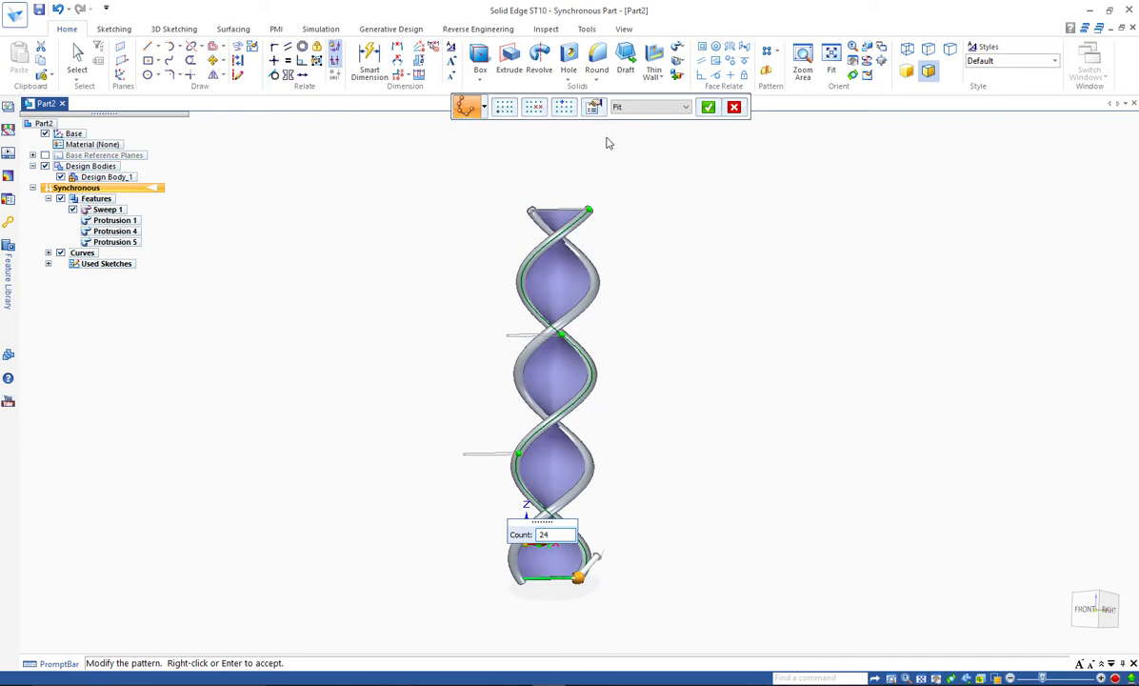
- Set the rung orientation to Follow Curve and accept the 24-rung pattern
left_click(590, 107)
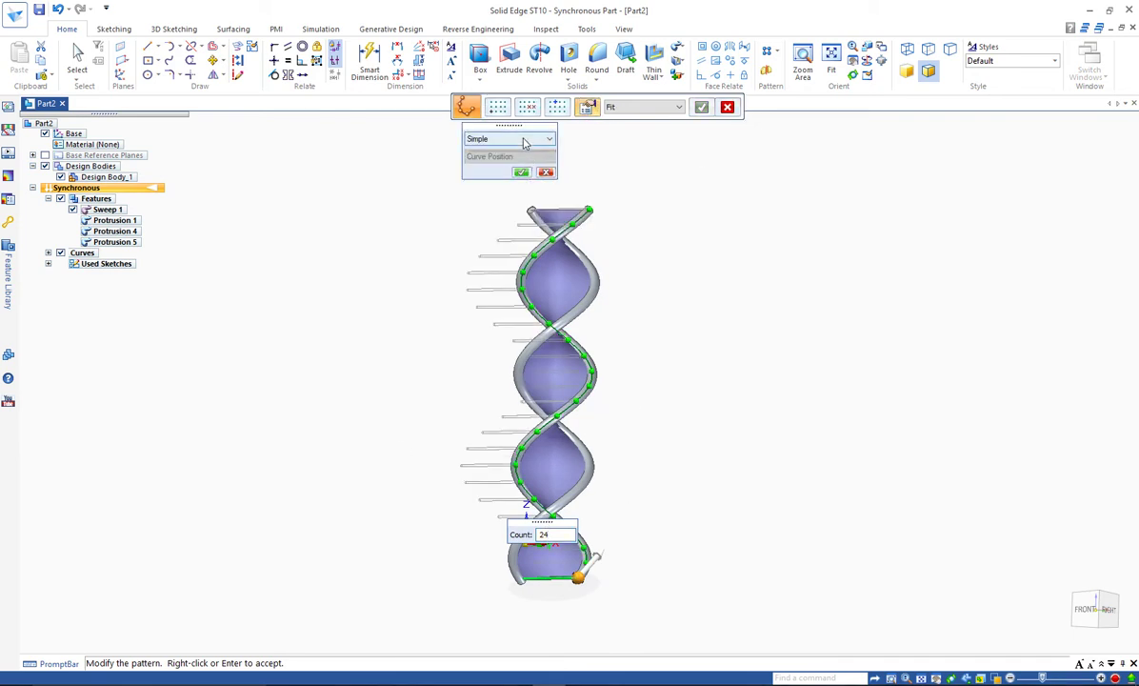
left_click(523, 140)
left_click(490, 158)
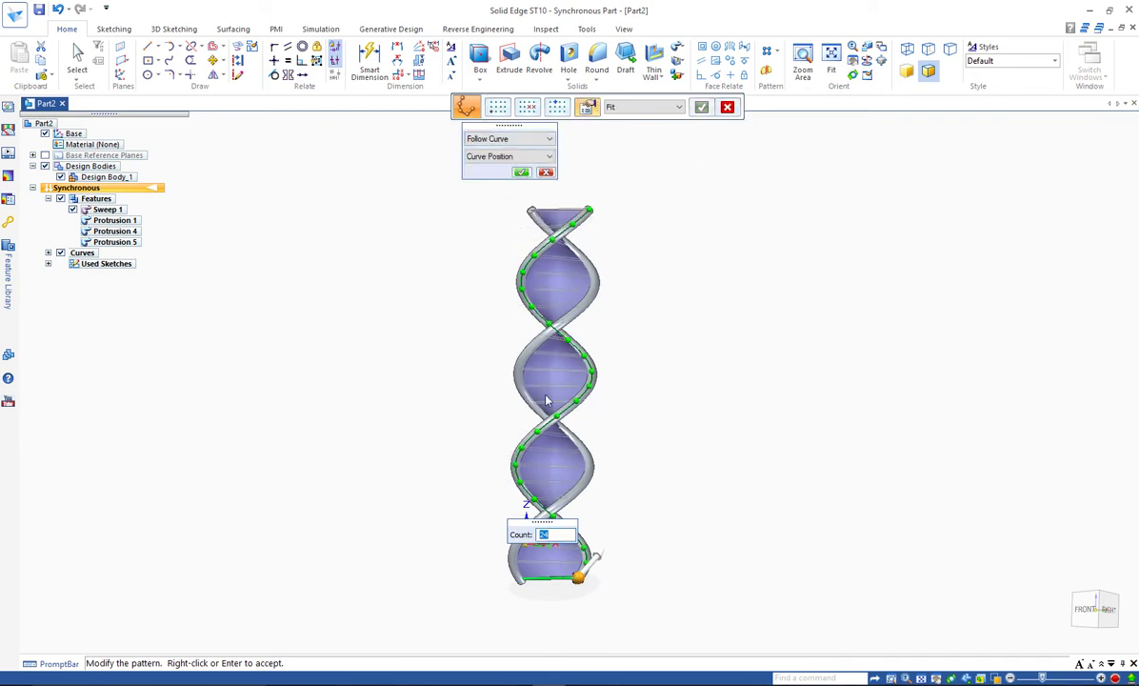
middle_click_drag(591, 340, 617, 377)
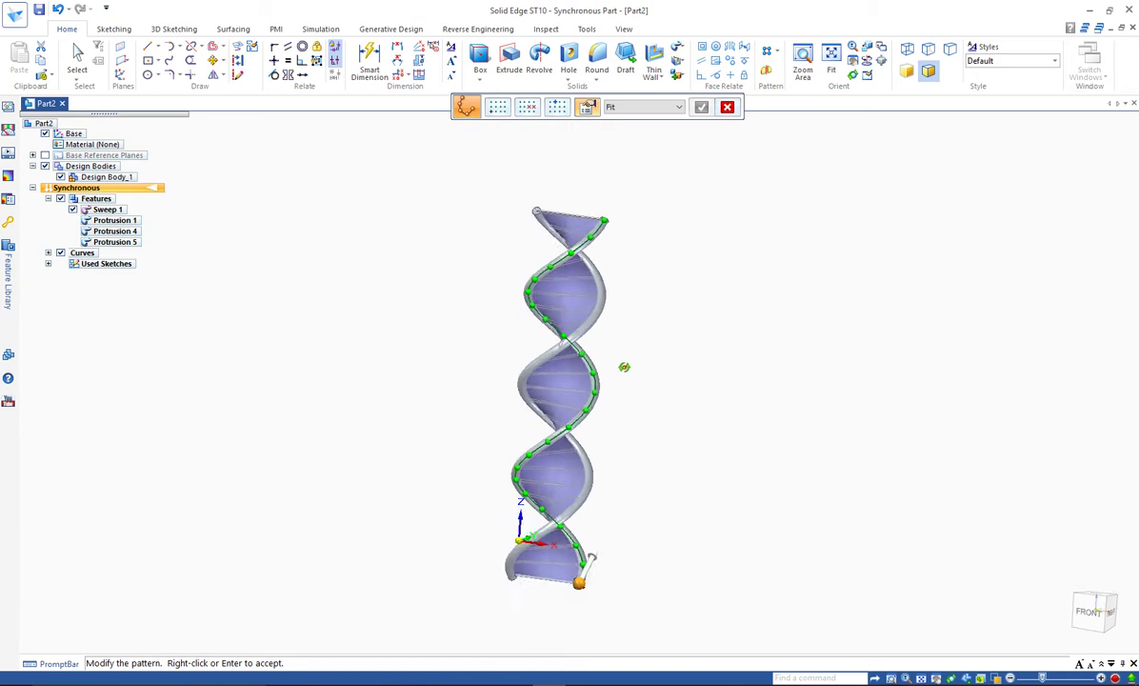
left_click(522, 172)
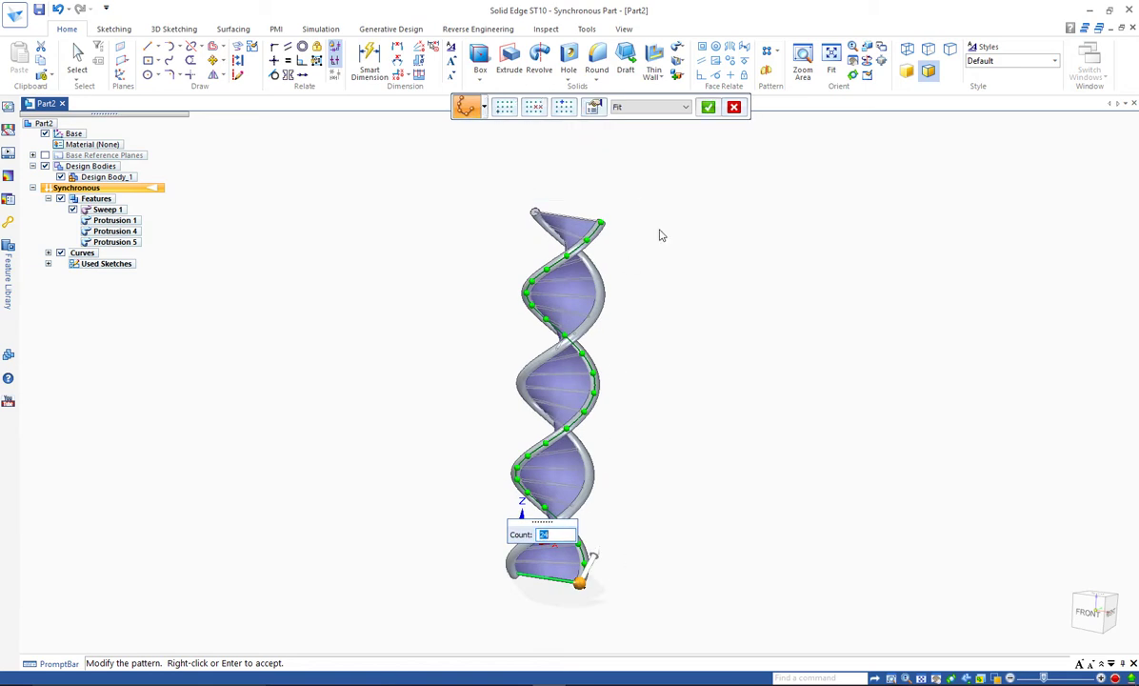
left_click(711, 106)
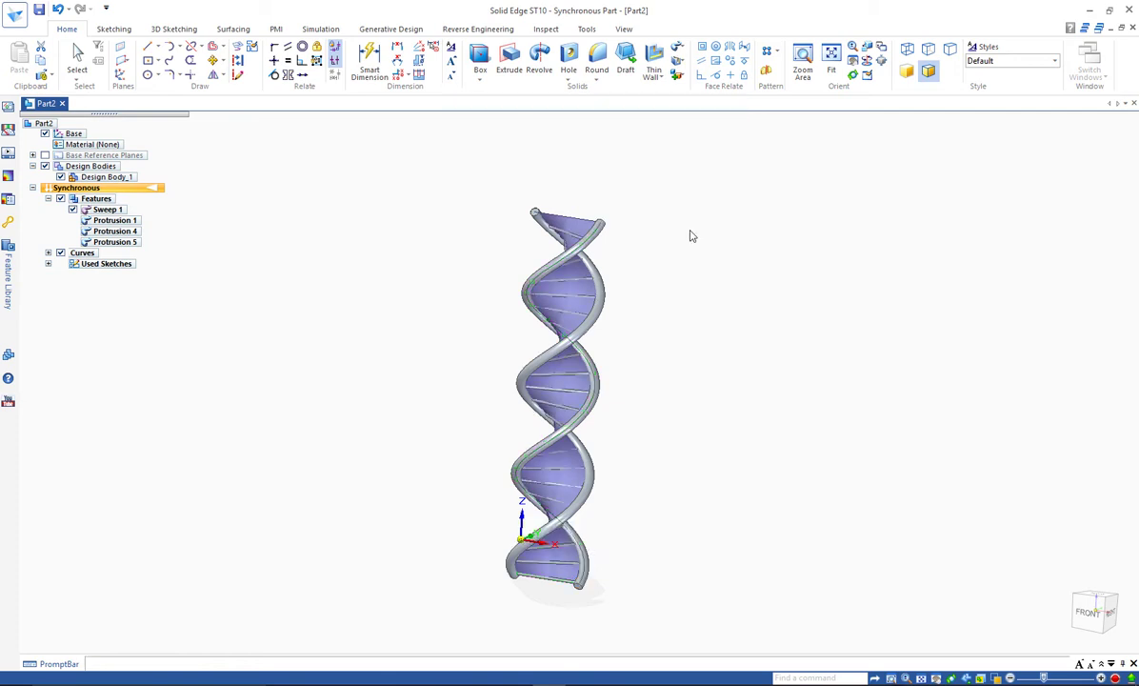
- Delete Sweep 1 and its blue surface from the feature tree
key("Escape")
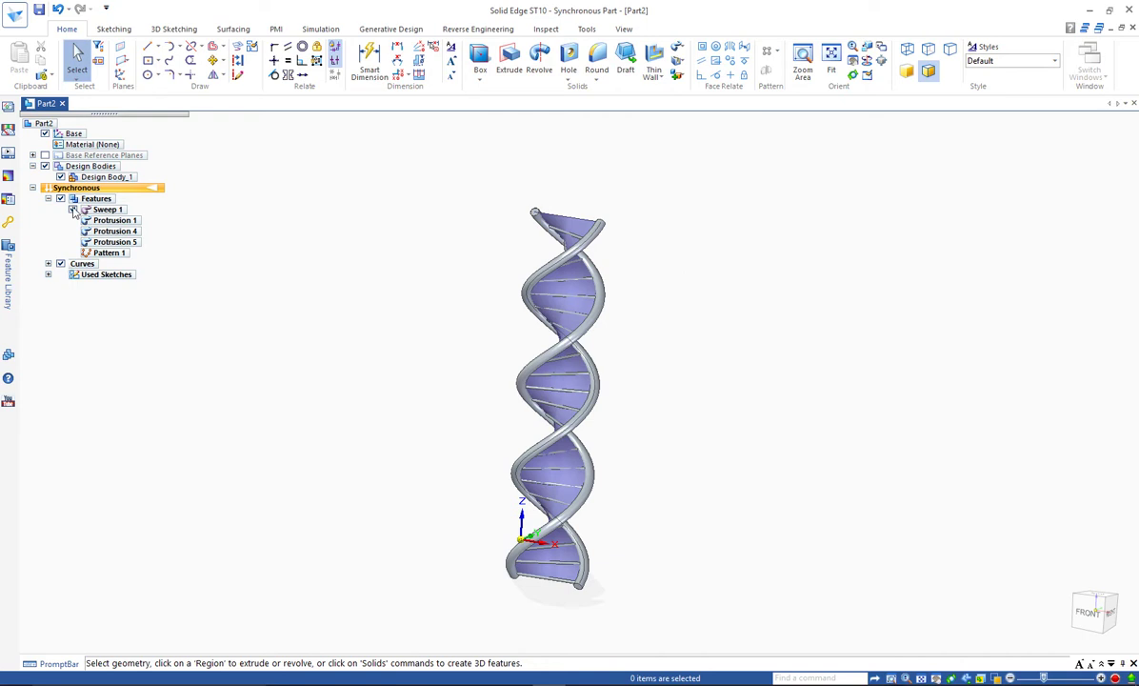
left_click(100, 209)
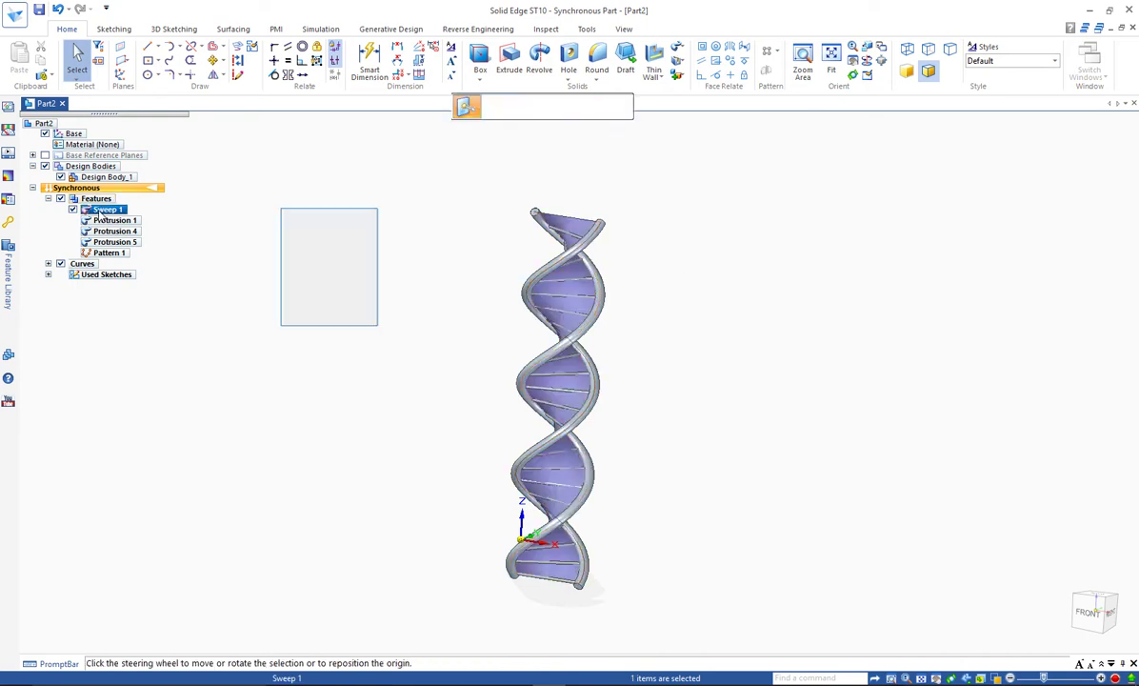
key("Delete")
- Inspect the finished double helix from front and tilted views
key("ctrl+f")
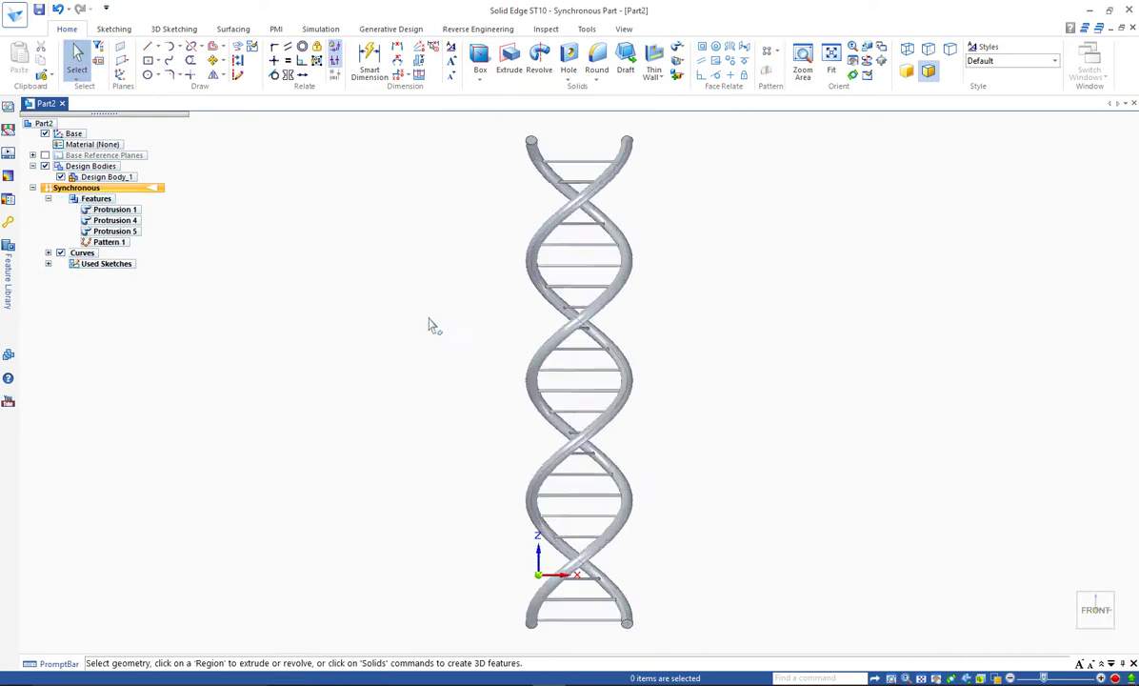
mouse_move(437, 335)
middle_mouse_down()
mouse_move(396, 387)
mouse_move(431, 390)
middle_mouse_up()
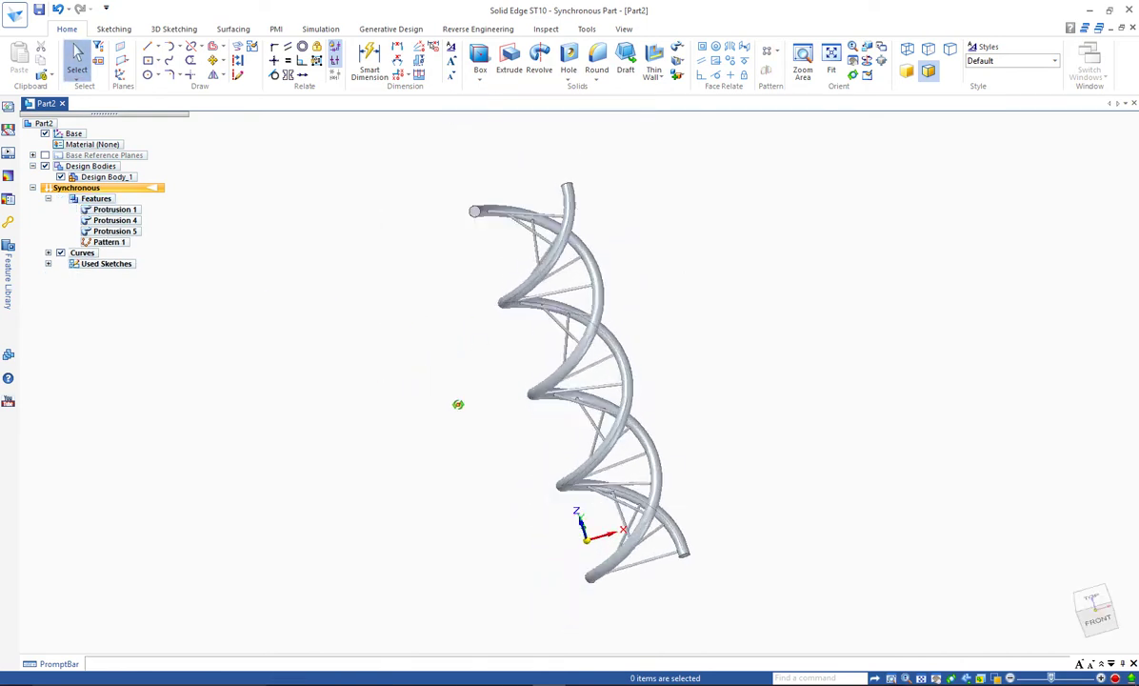
key("ctrl+f")
mouse_move(589, 376)
middle_mouse_down()
mouse_move(496, 434)
mouse_move(546, 407)
mouse_move(498, 375)
mouse_move(585, 504)
mouse_move(504, 444)
mouse_move(542, 465)
middle_mouse_up()
key("ctrl+f")
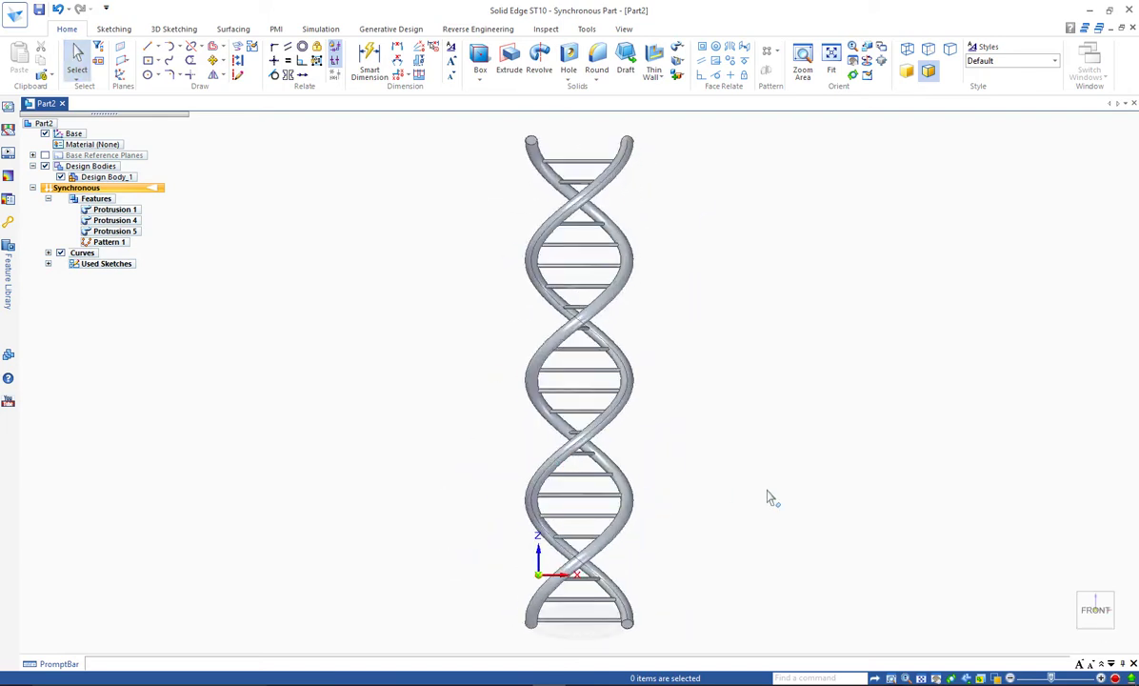